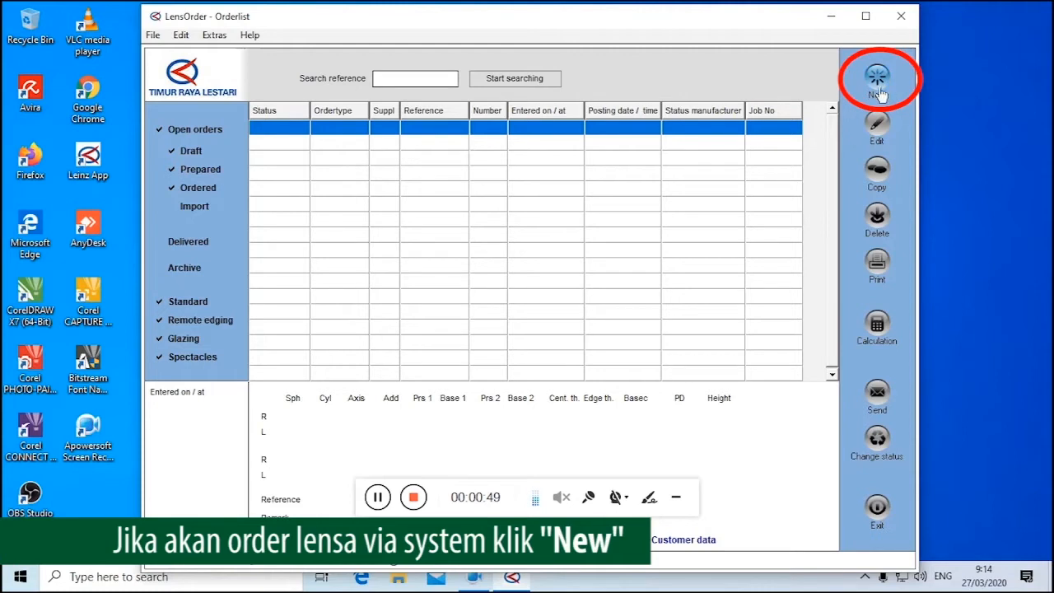
Create a new lens order with the Progressive lens category and the Glazing order type
left_click(877, 88)
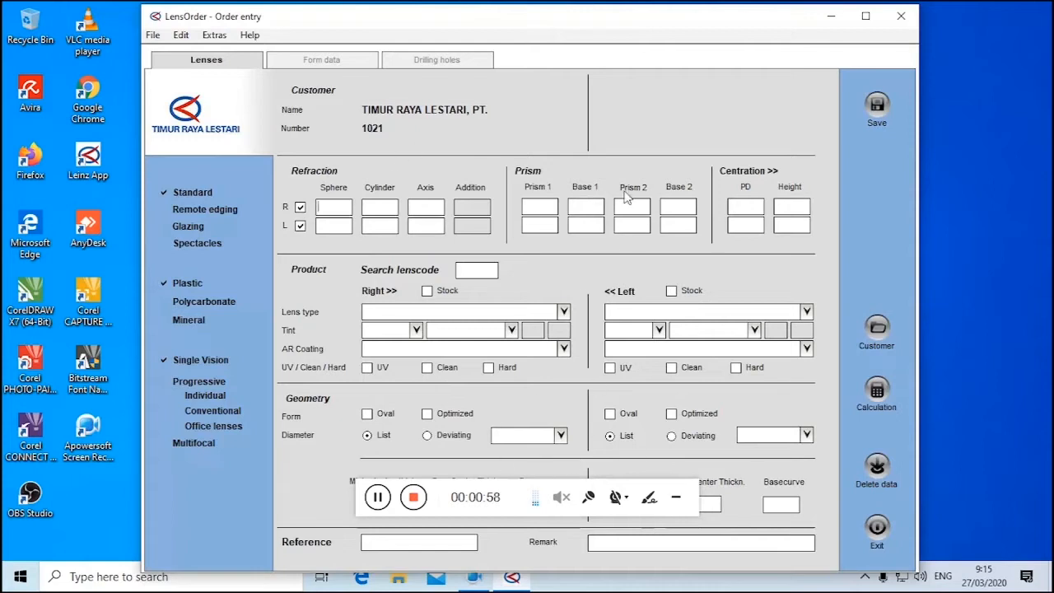
left_click(675, 497)
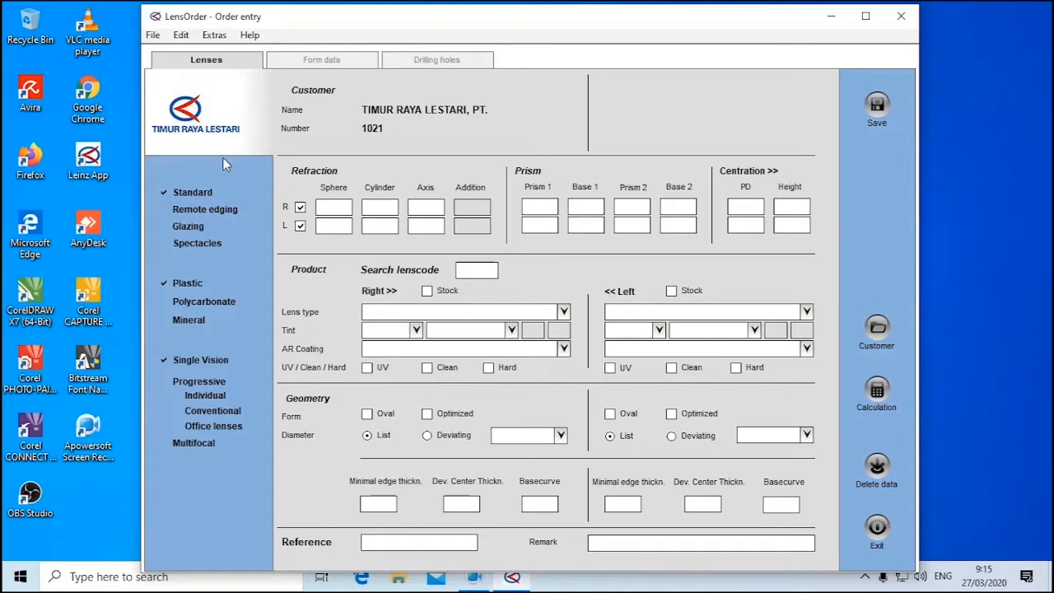
left_click(183, 380)
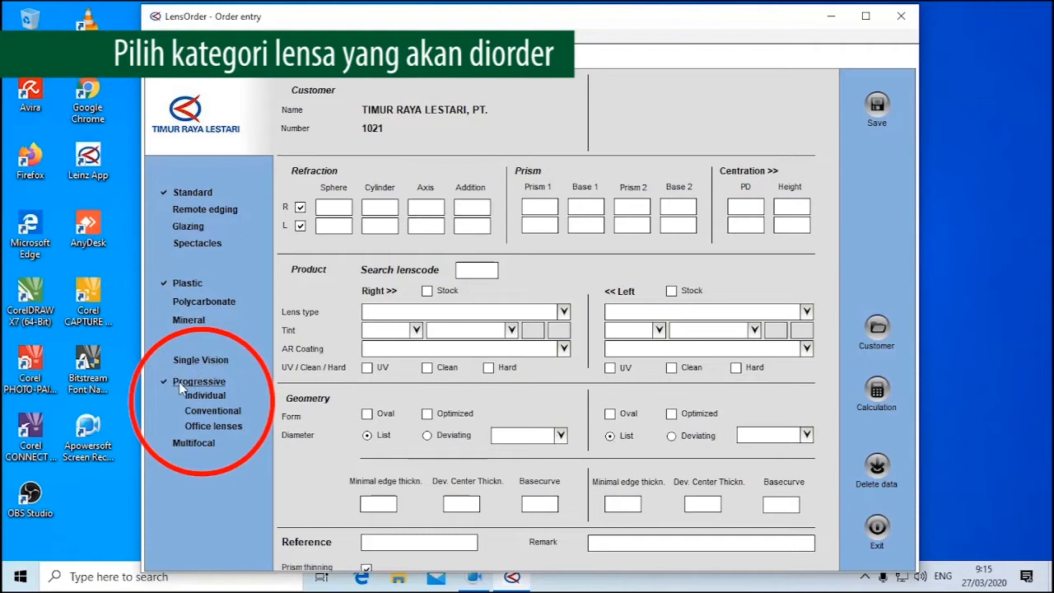
left_click(195, 440)
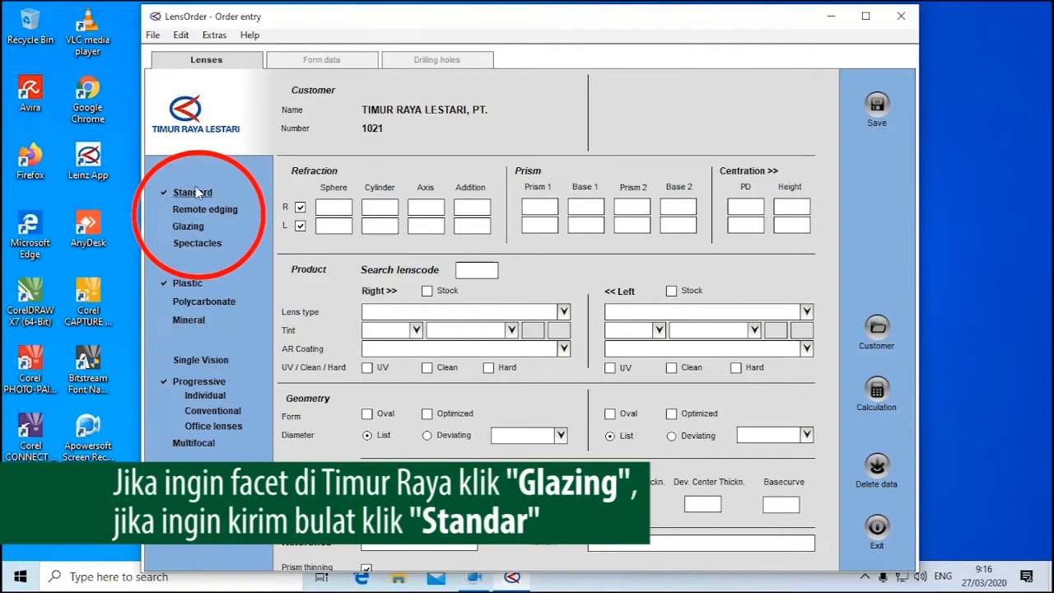
left_click(190, 229)
left_click(191, 195)
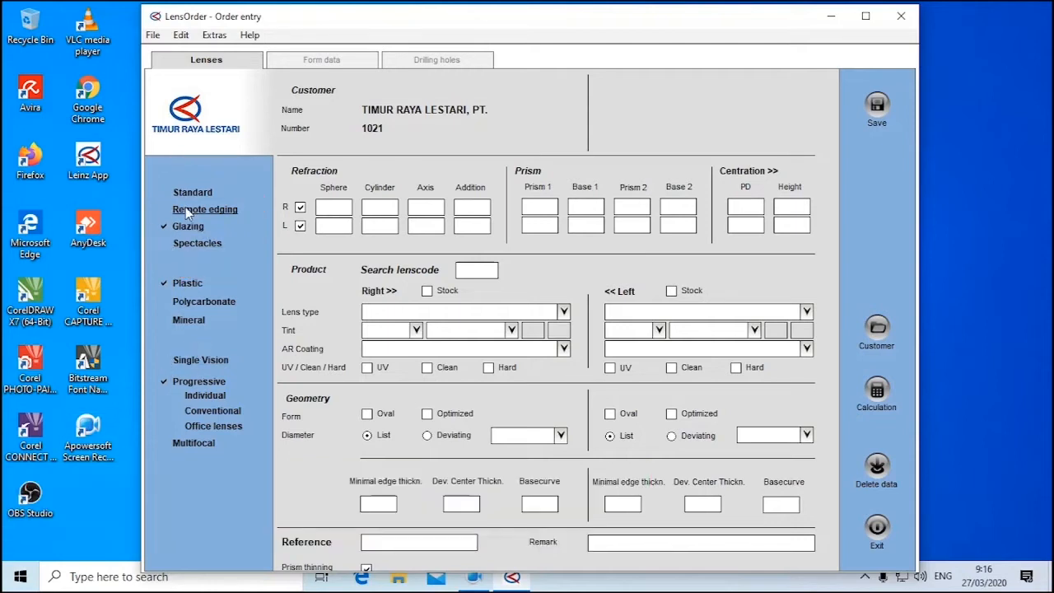
Enter the right eye's refraction: sphere -0.50, cylinder -0.50, axis 025 and addition 2.50
left_click(330, 208)
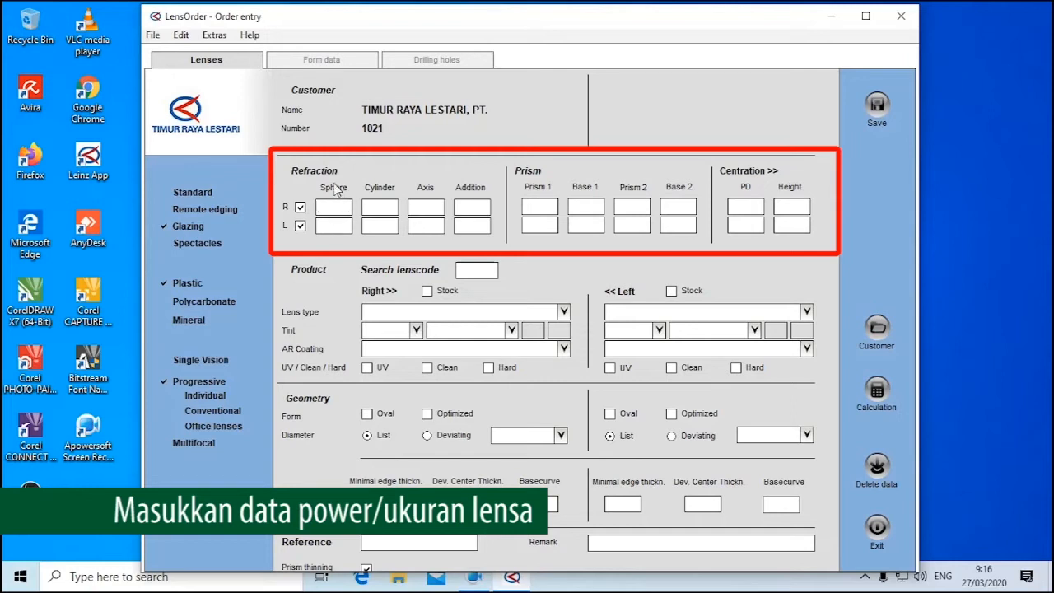
type("-0.50")
key("Tab")
type("-0.50")
key("Tab")
type("025")
key("Tab")
type("2")
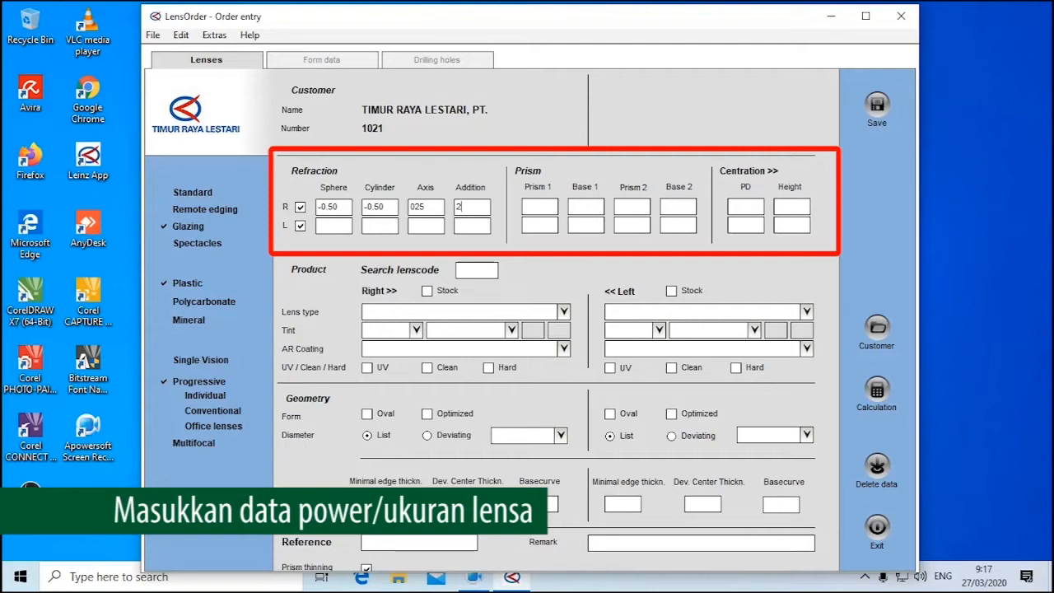
type(".50")
key("Tab")
double_click(330, 209)
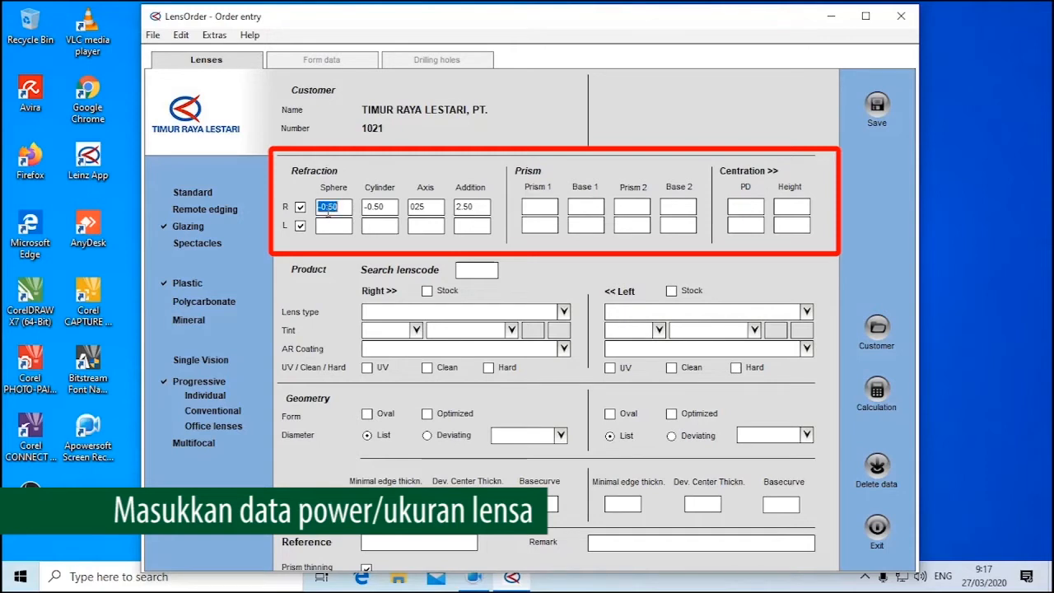
double_click(383, 200)
double_click(432, 203)
left_click(417, 183)
Enter the left eye's refraction: sphere +0.50, cylinder -0.25, axis 170 and addition 2.50
left_click(328, 234)
type("+0.50")
key("Tab")
type("-0.25")
key("Tab")
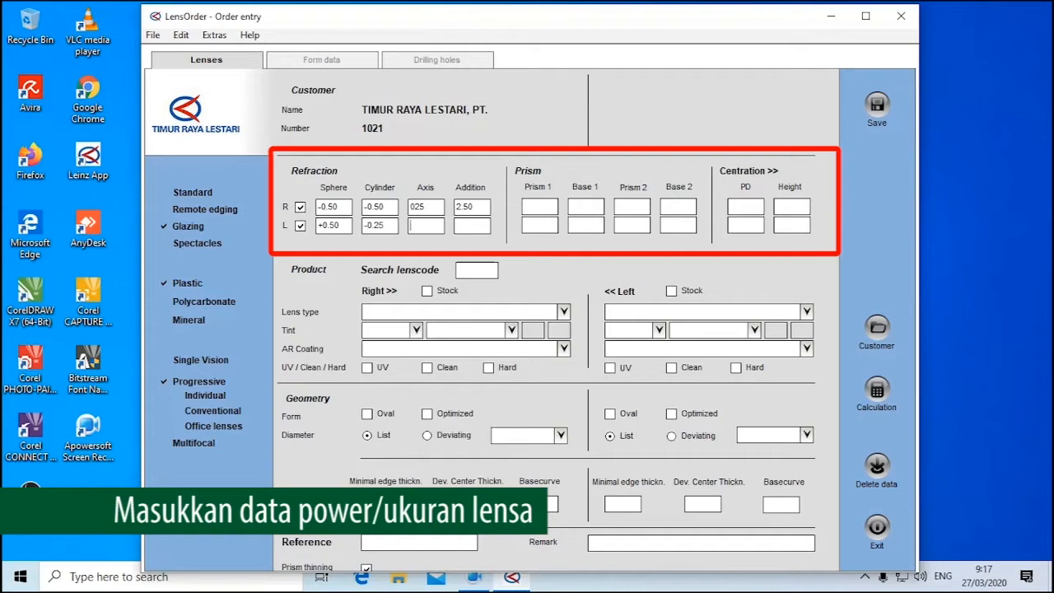
type("170")
type("2")
type(".50")
key("Tab")
double_click(337, 207)
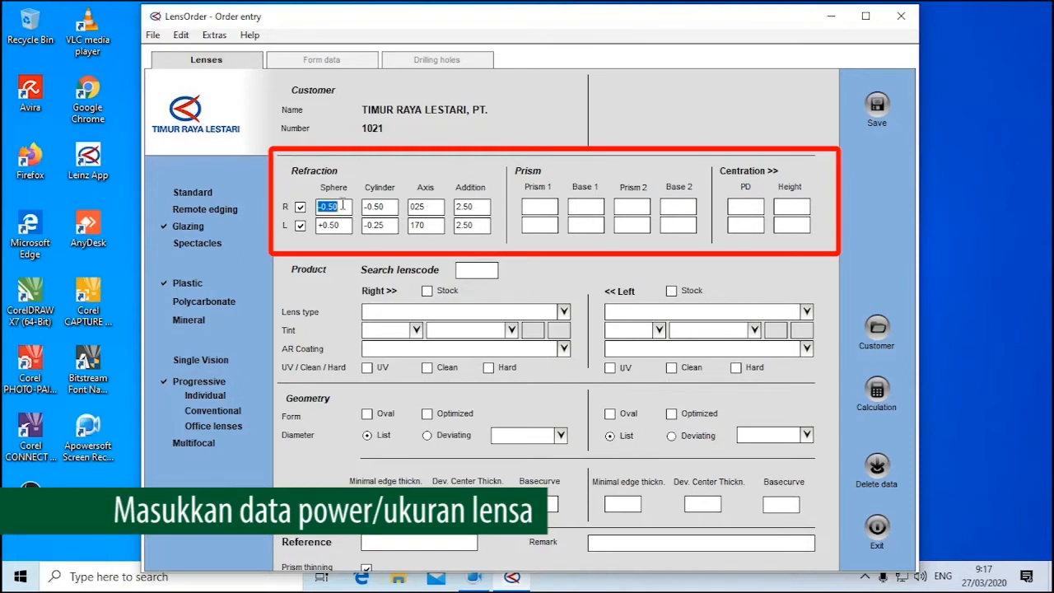
double_click(345, 223)
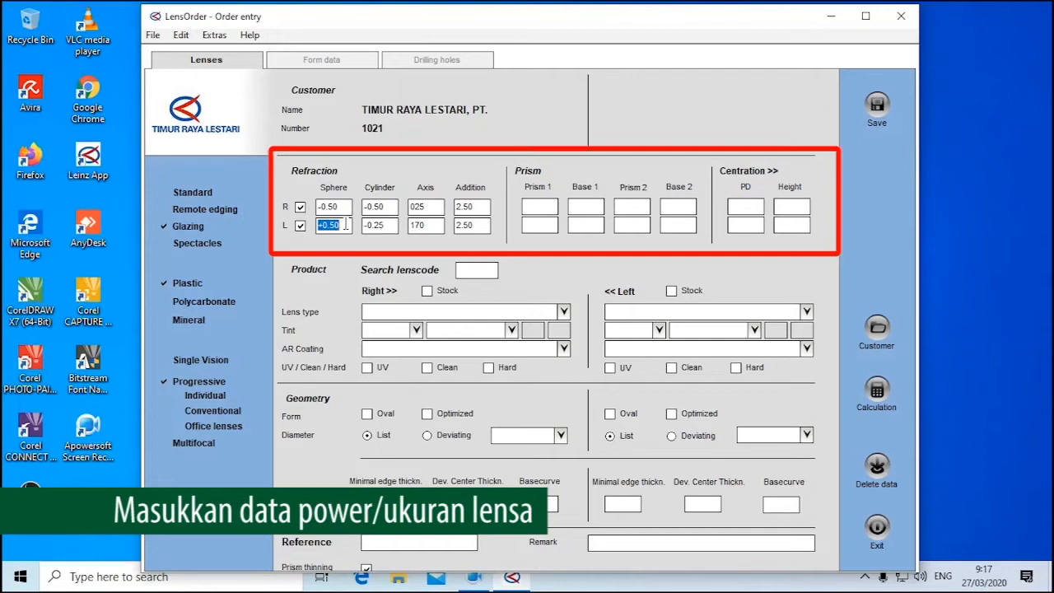
double_click(384, 206)
double_click(385, 224)
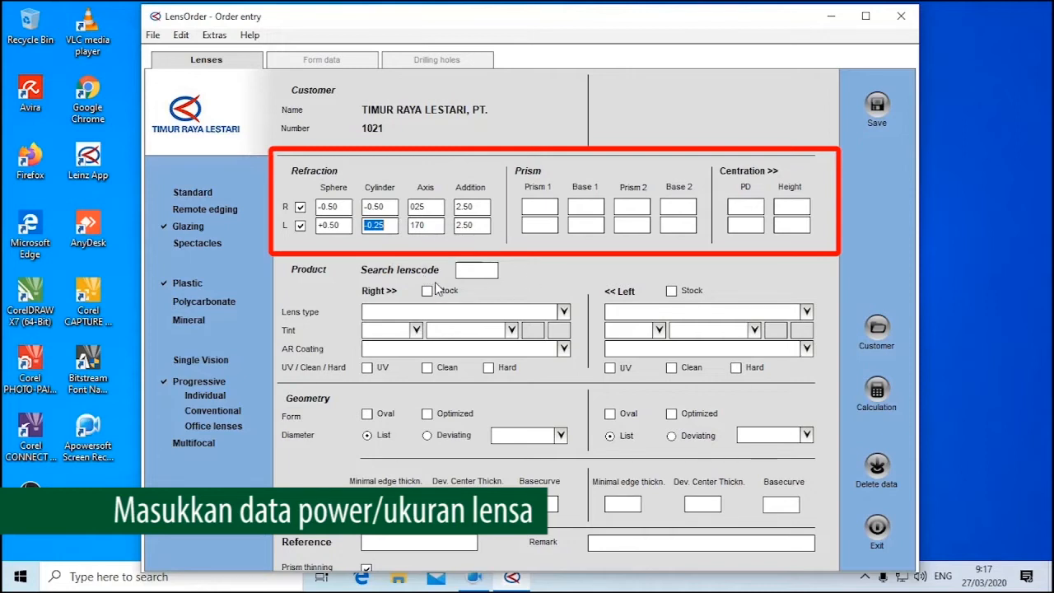
Search the lens codes for "cey" and choose CEYG50, FF Custom Eyes 1.50 Transitions Grey
left_click(466, 272)
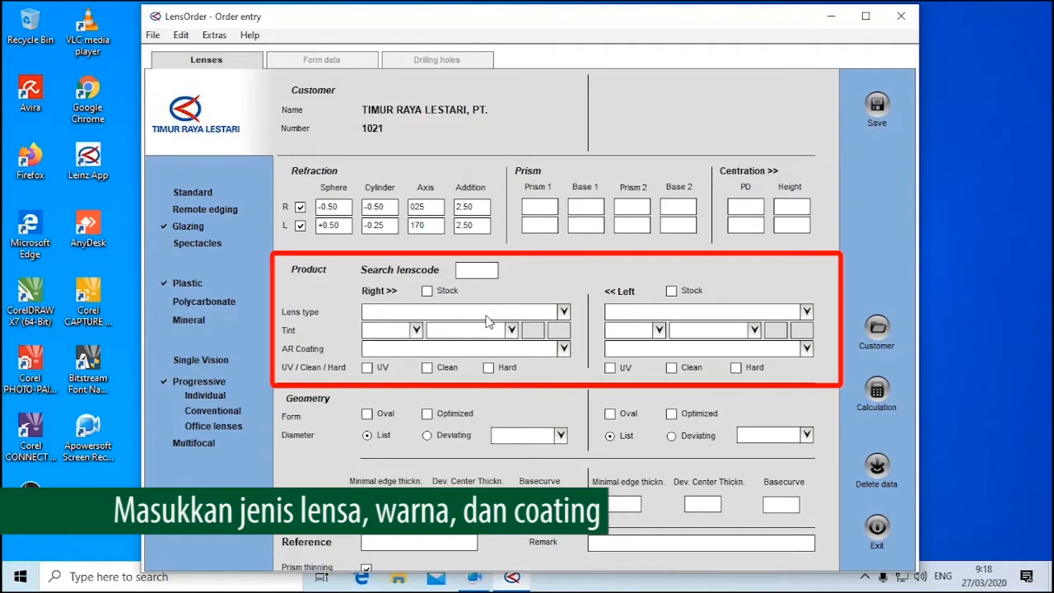
type("ce")
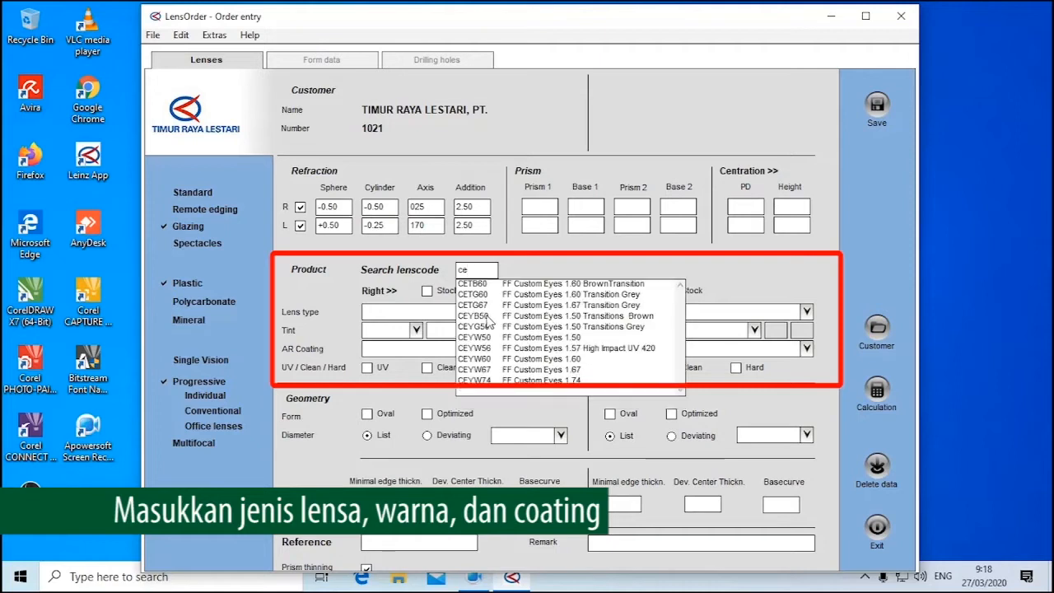
type("y")
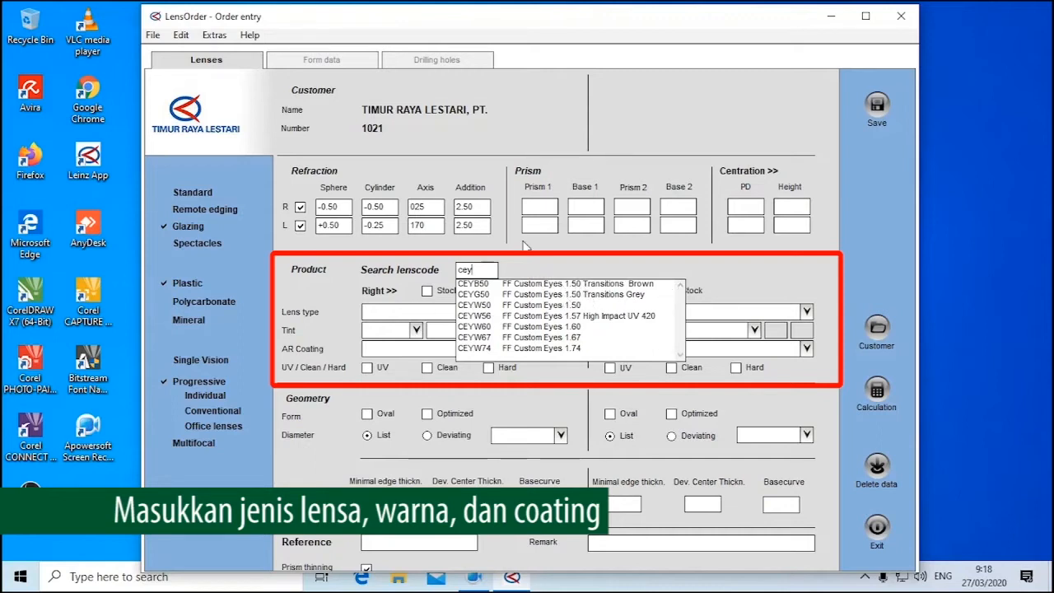
left_click(536, 296)
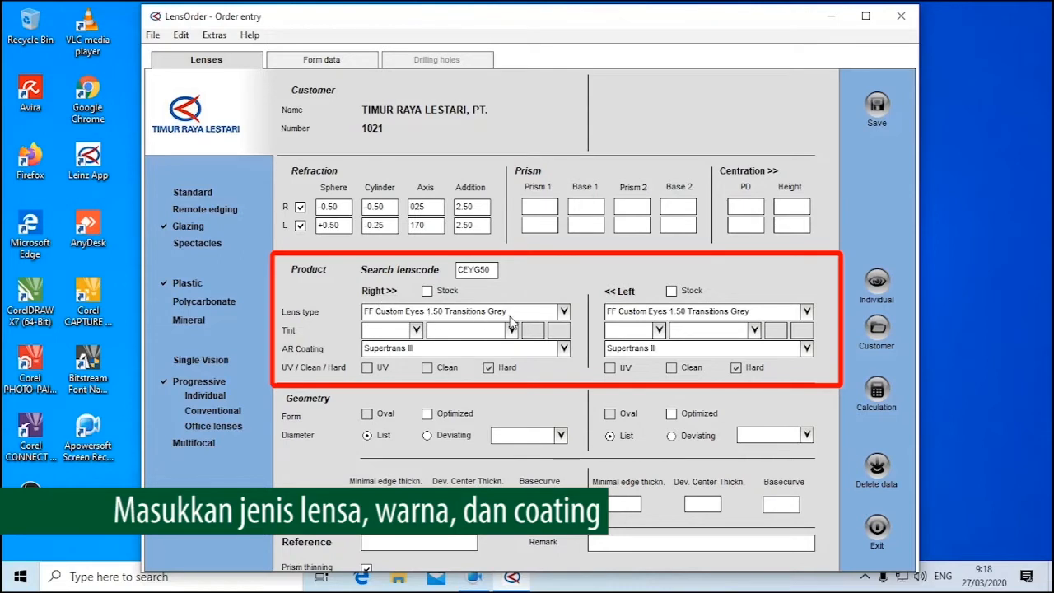
Select Supertrans III as the right lens's AR coating and 7277 as its diameter
left_click(426, 350)
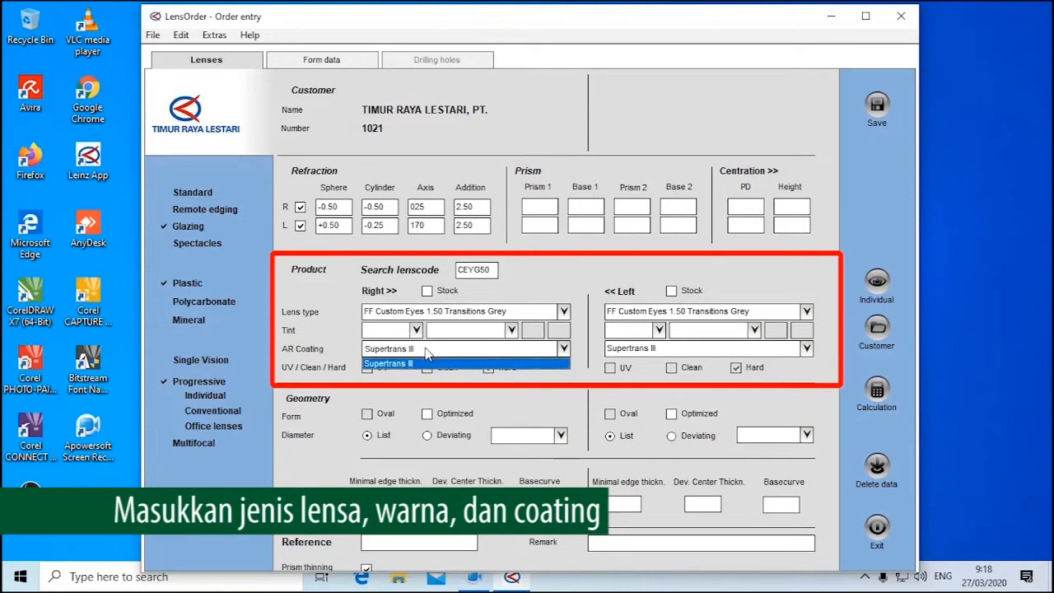
left_click(325, 347)
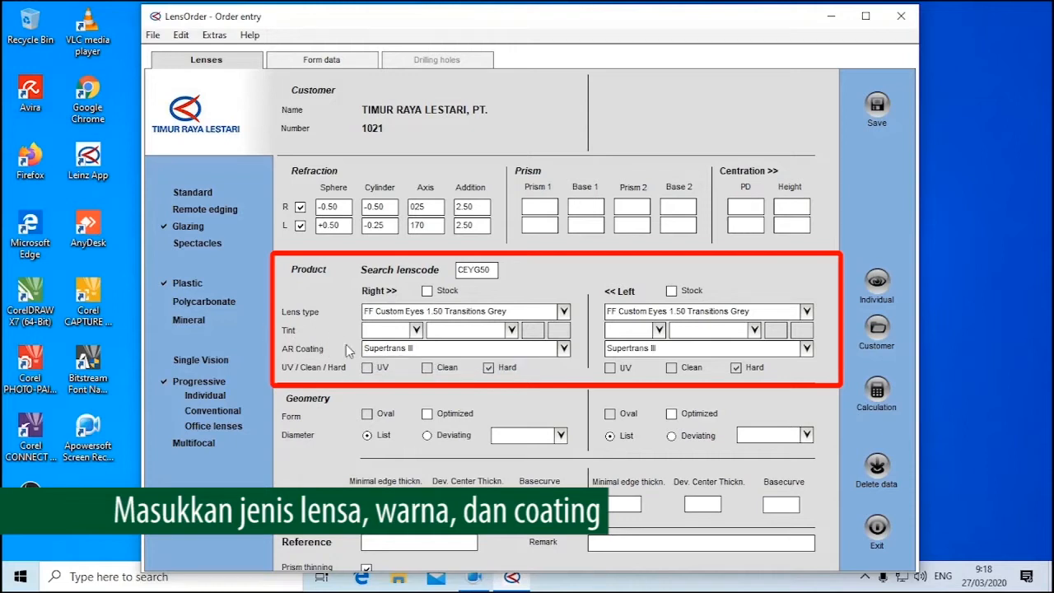
left_click(387, 351)
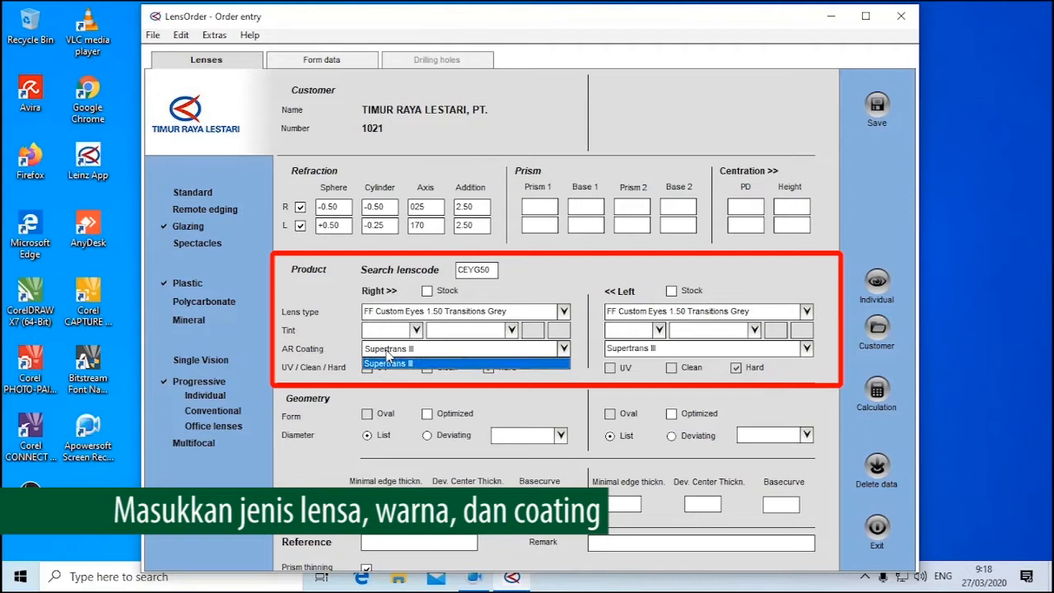
left_click(387, 353)
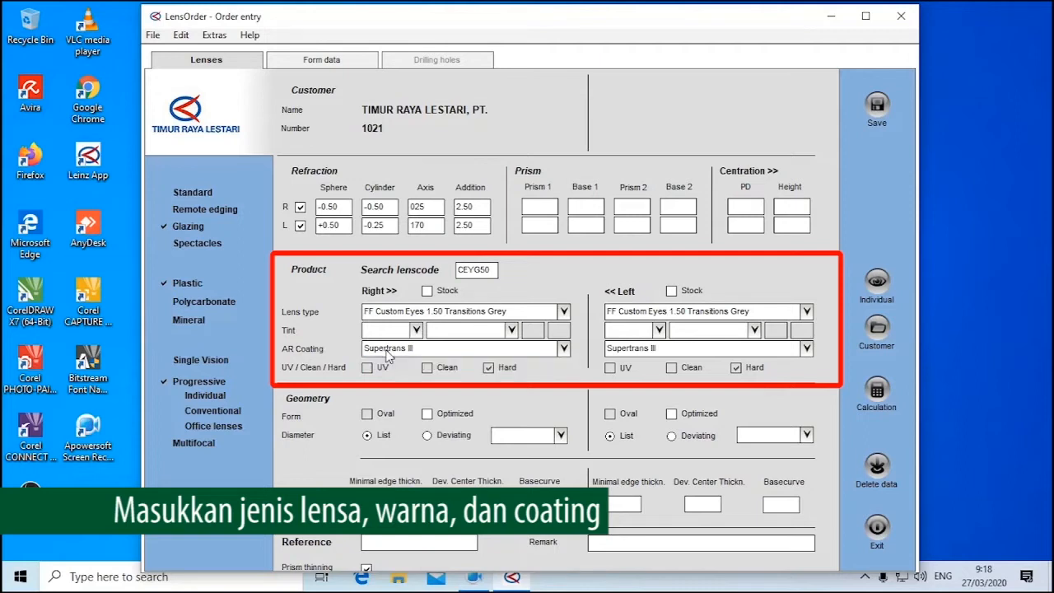
left_click(387, 352)
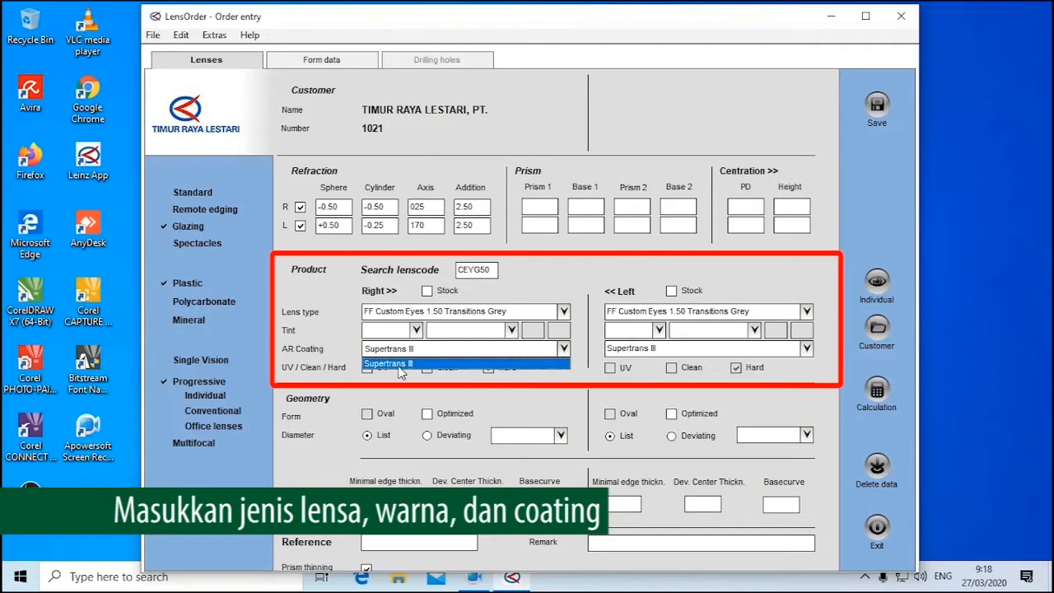
left_click(401, 367)
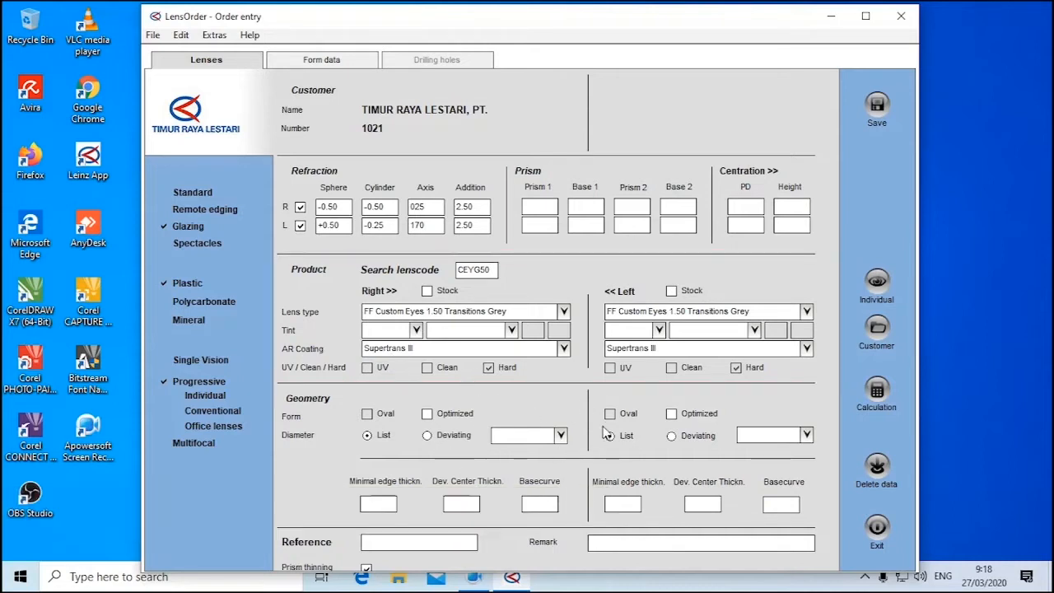
left_click(550, 440)
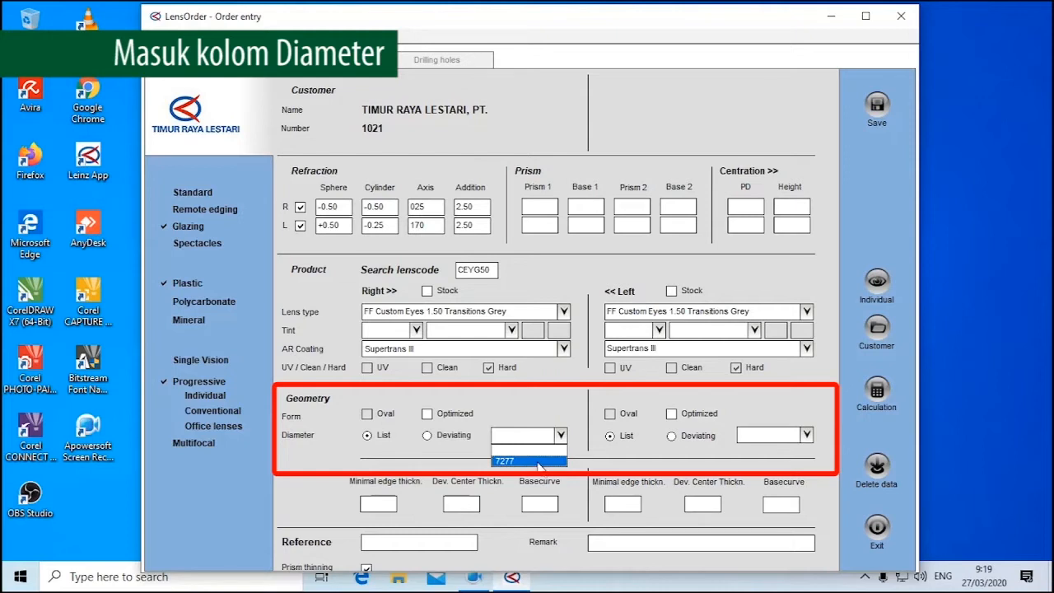
left_click(538, 461)
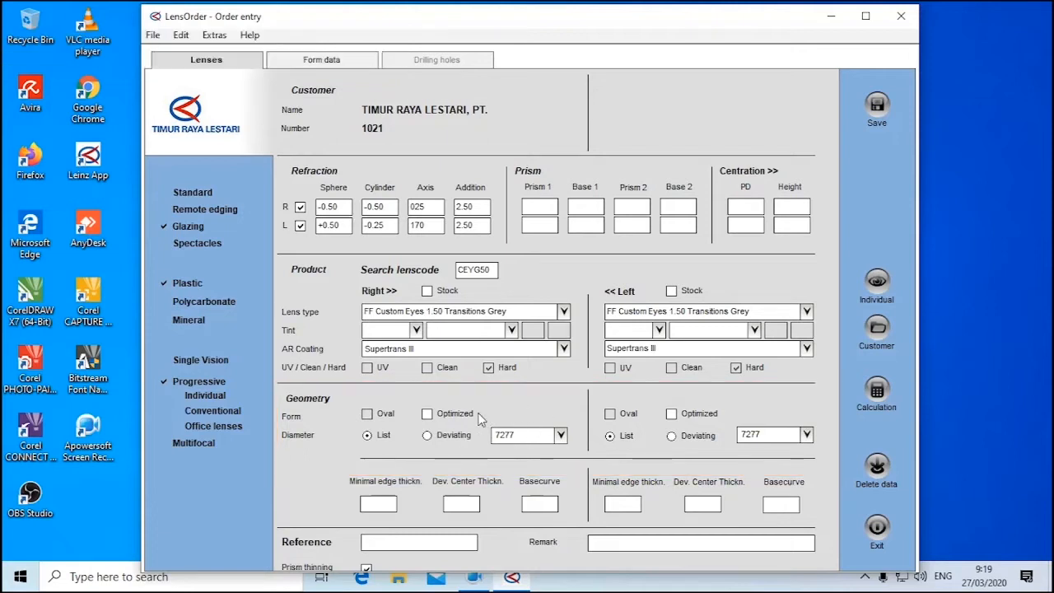
Enter "27-03-2020 A" as the order reference
left_click(414, 539)
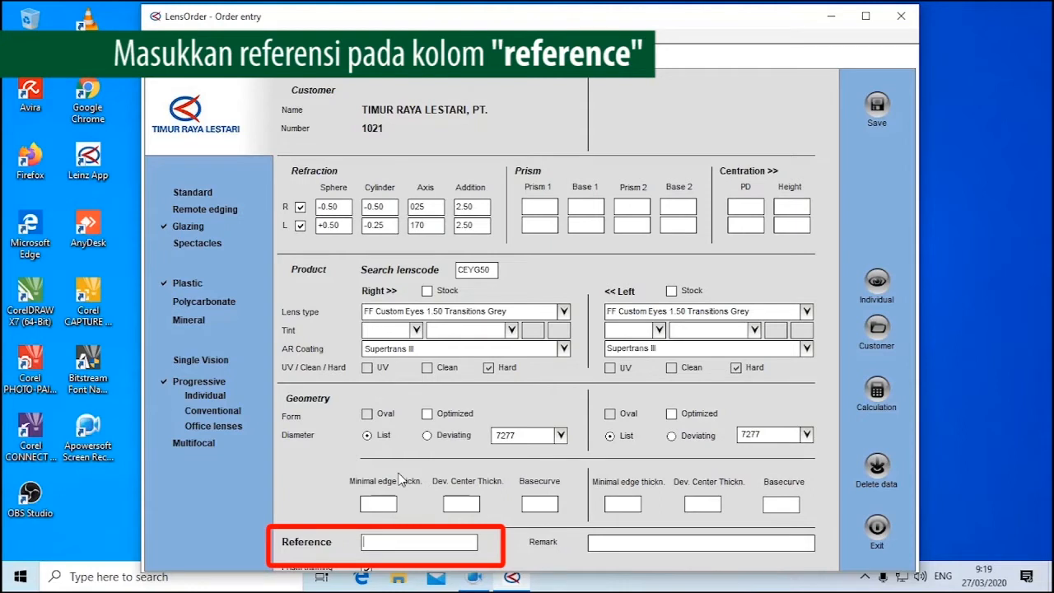
type("27-03-2020 aA")
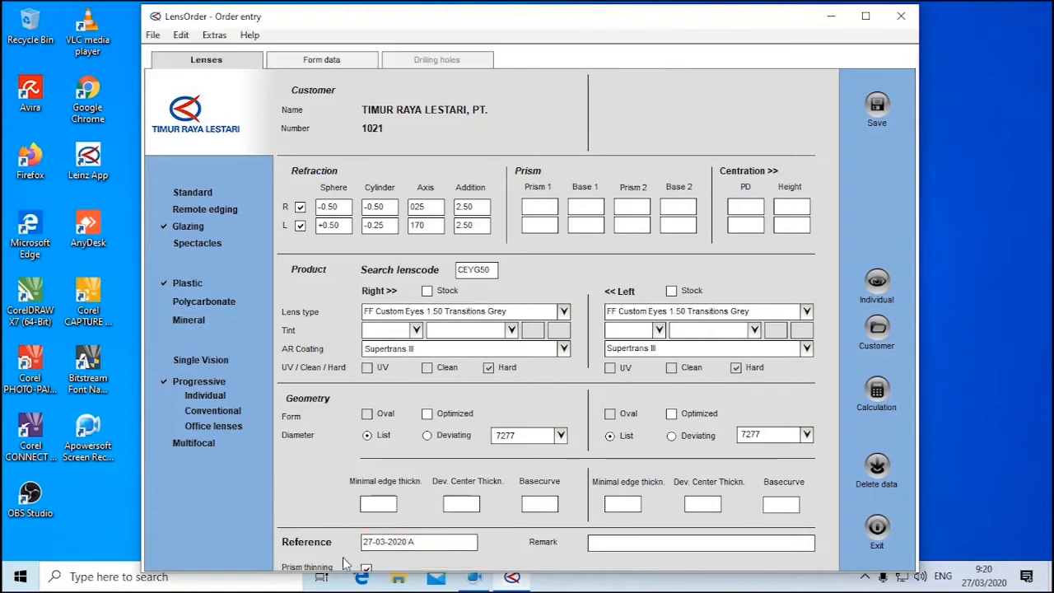
Add the order remark "FR BOR MENYUSUL tangkai di sejajarkan"
left_click(620, 540)
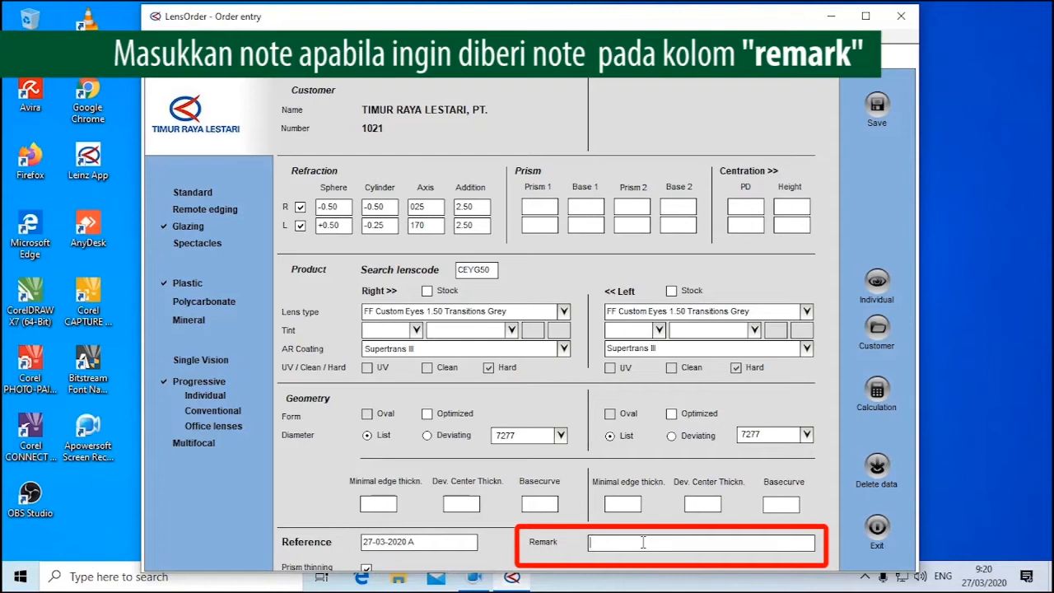
type("FR BOR")
type(" MNE")
key("BackSpace")
key("BackSpace")
type("ENYUSUL")
mouse_move(672, 541)
left_mouse_down()
mouse_move(607, 515)
mouse_move(576, 545)
mouse_move(662, 557)
mouse_move(629, 513)
mouse_move(590, 546)
mouse_move(616, 557)
mouse_move(673, 543)
left_mouse_up()
type("&")
key("BackSpace")
type("&")
key("BackSpace")
type("tangkai di")
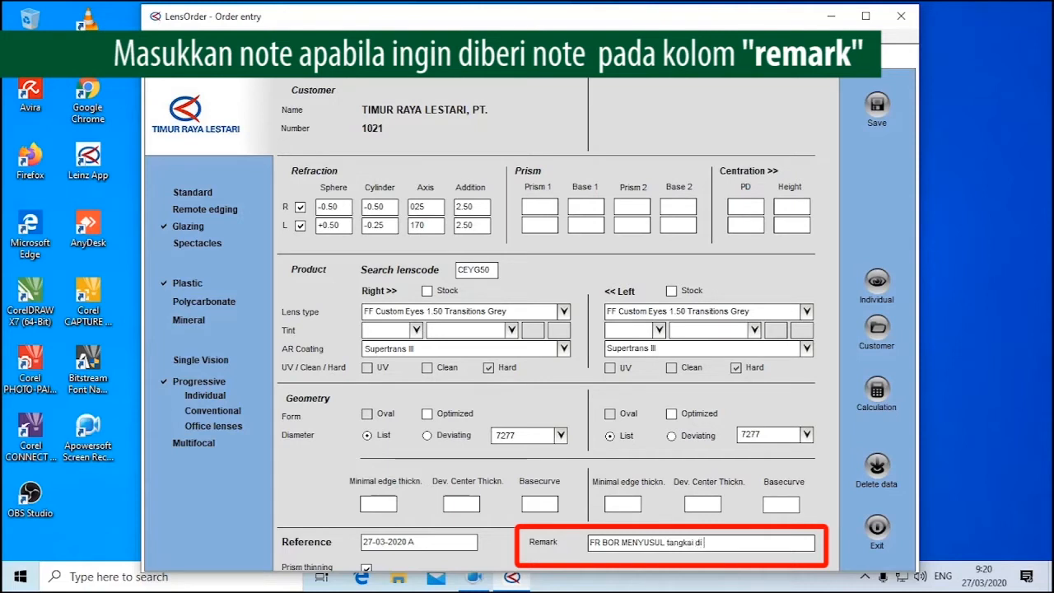
type(" sejajarkan")
left_click_drag(747, 541, 494, 513)
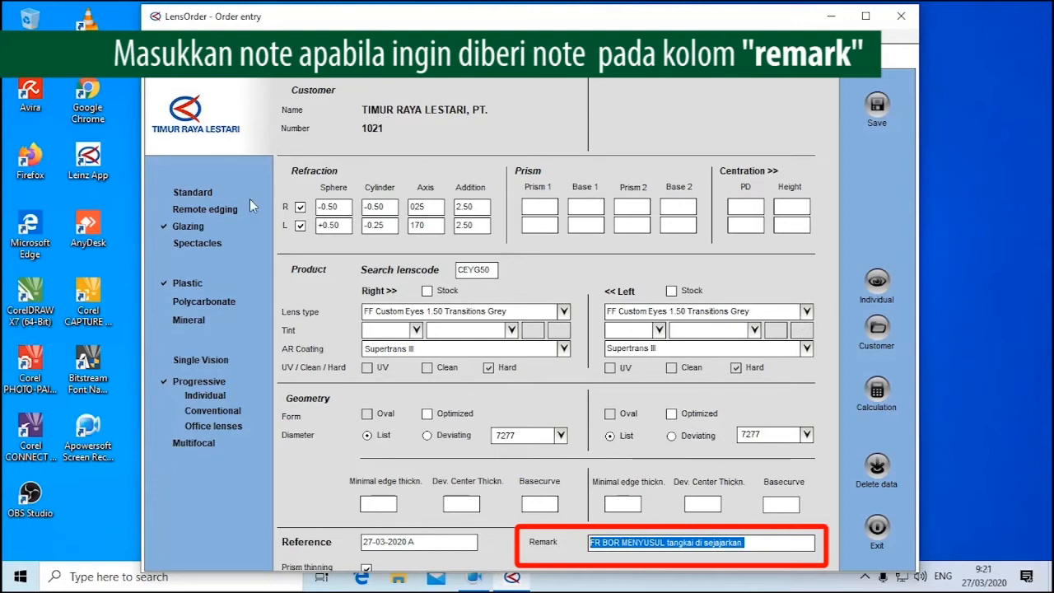
Check the sphere, cylinder, axis and addition values entered for both eyes
left_click(340, 211)
left_click(343, 227)
left_click(393, 211)
left_click(388, 225)
left_click(417, 211)
left_click(420, 226)
left_click(472, 209)
left_click(475, 226)
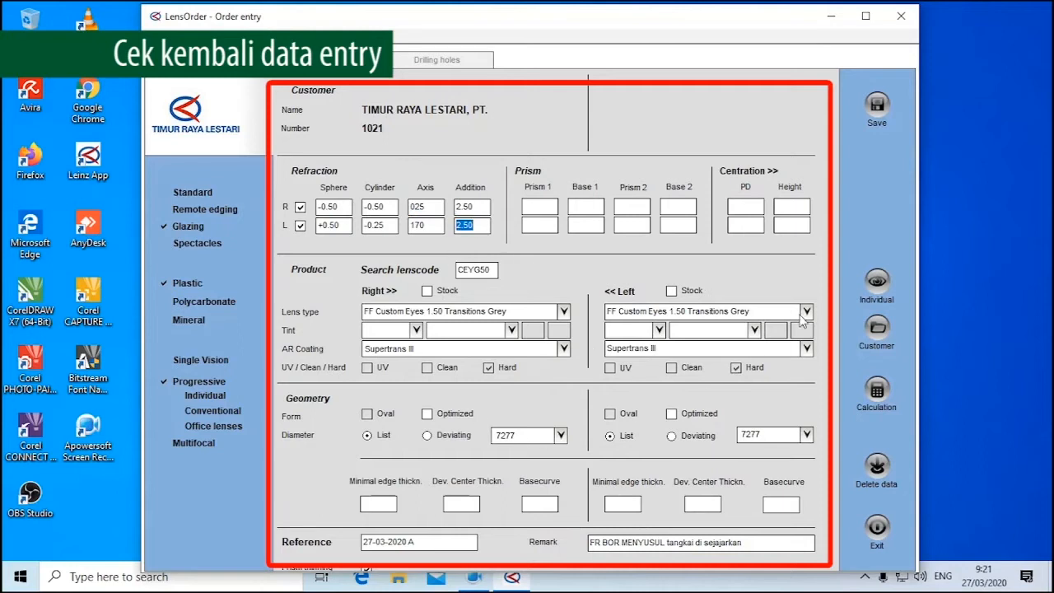
Set the individual progression length to S and save the individual lens data
left_click(876, 288)
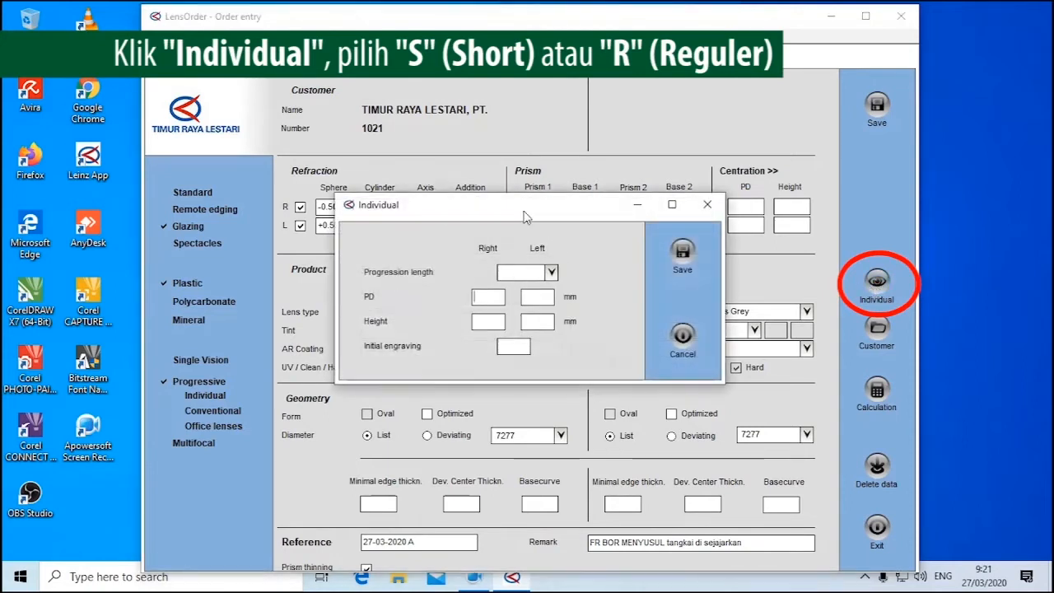
left_click(526, 273)
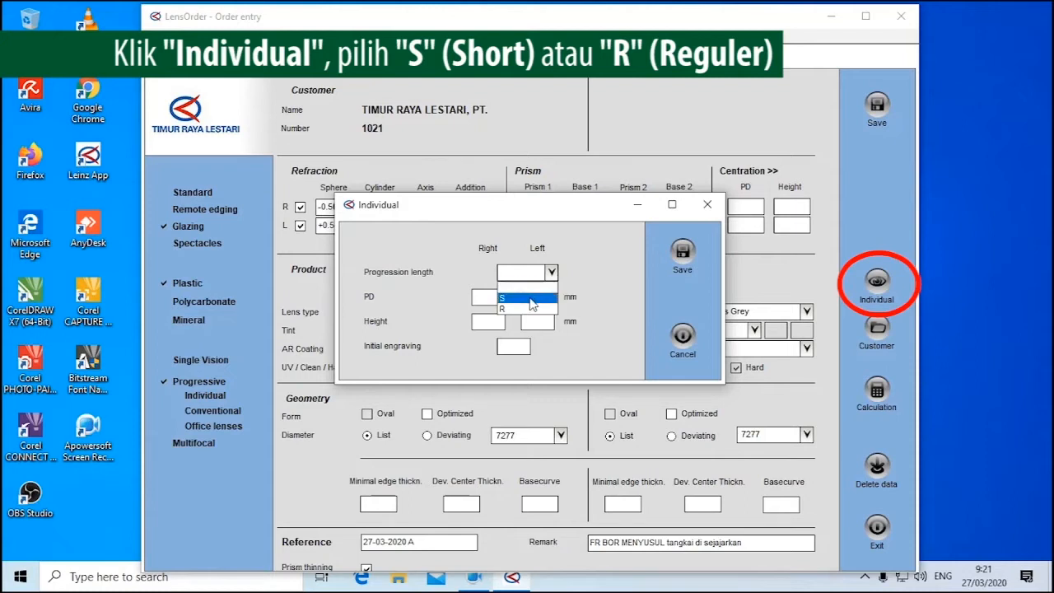
left_click(530, 299)
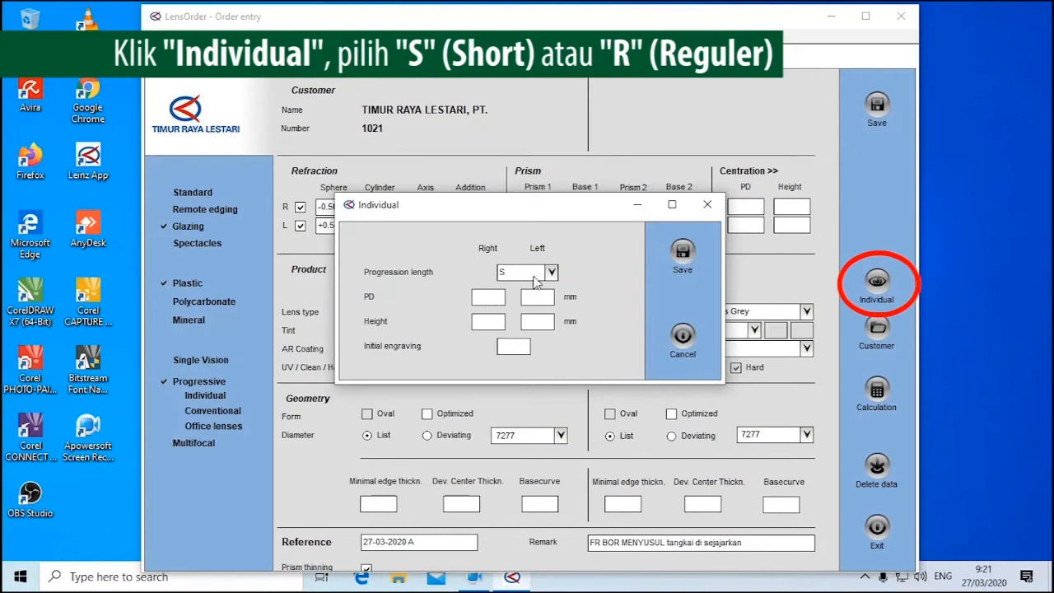
left_click(532, 273)
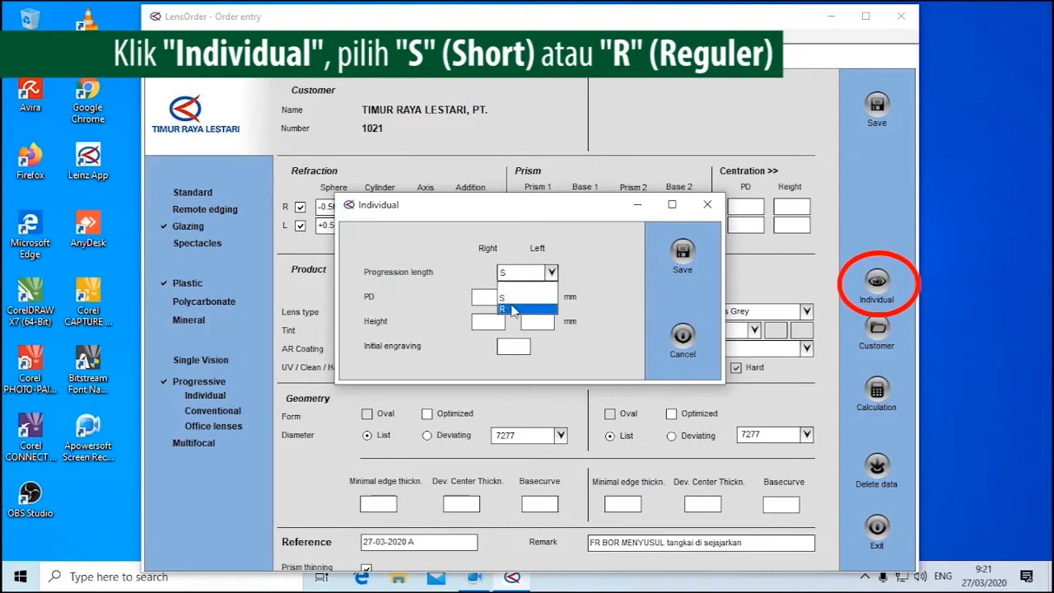
left_click(515, 298)
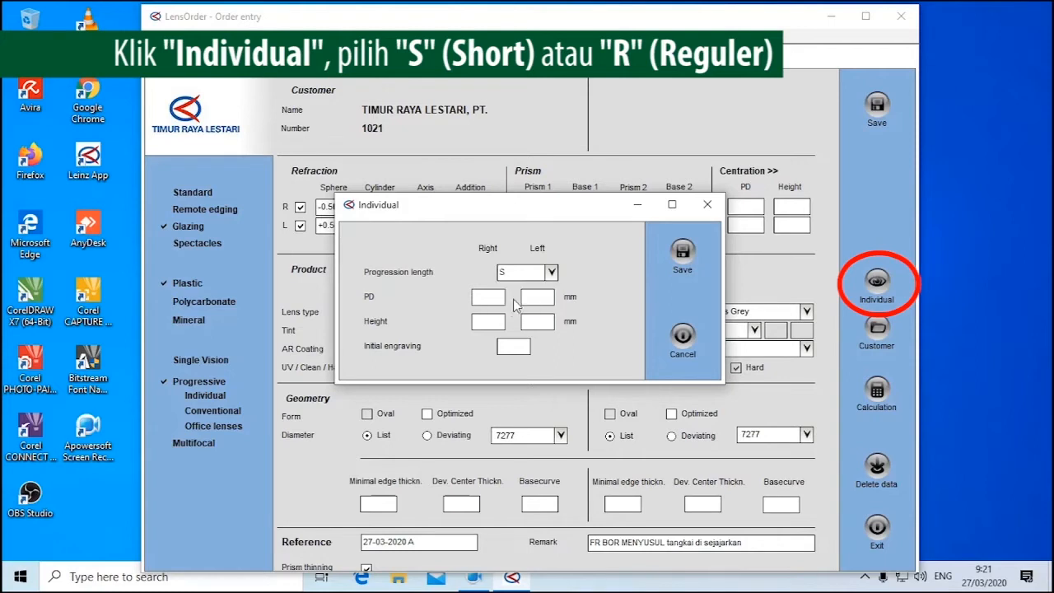
left_click(674, 250)
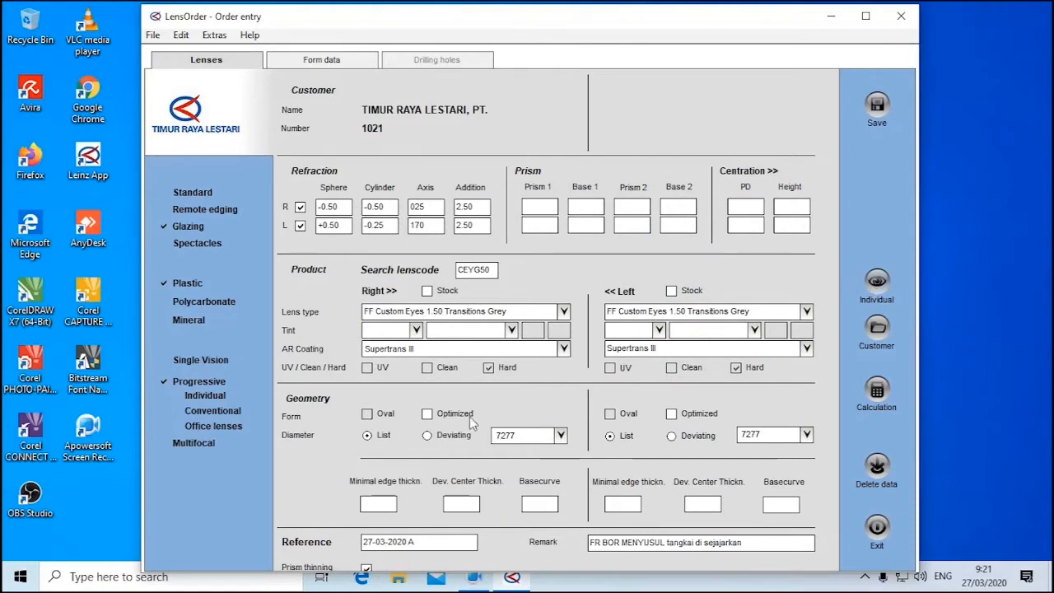
Enter the customer's name and phone number in the customer data and save them
left_click(877, 333)
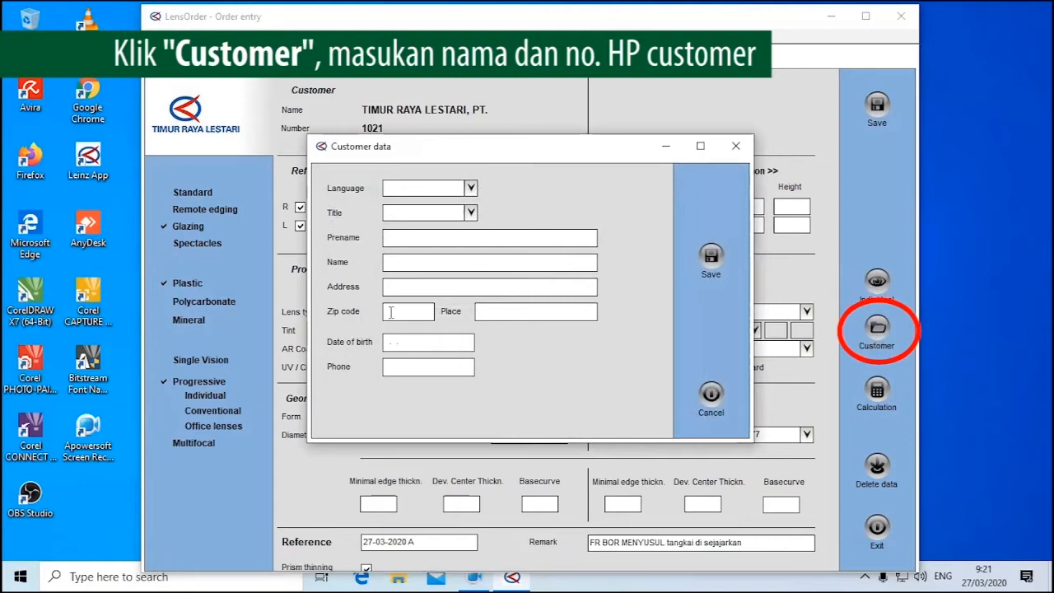
left_click(399, 261)
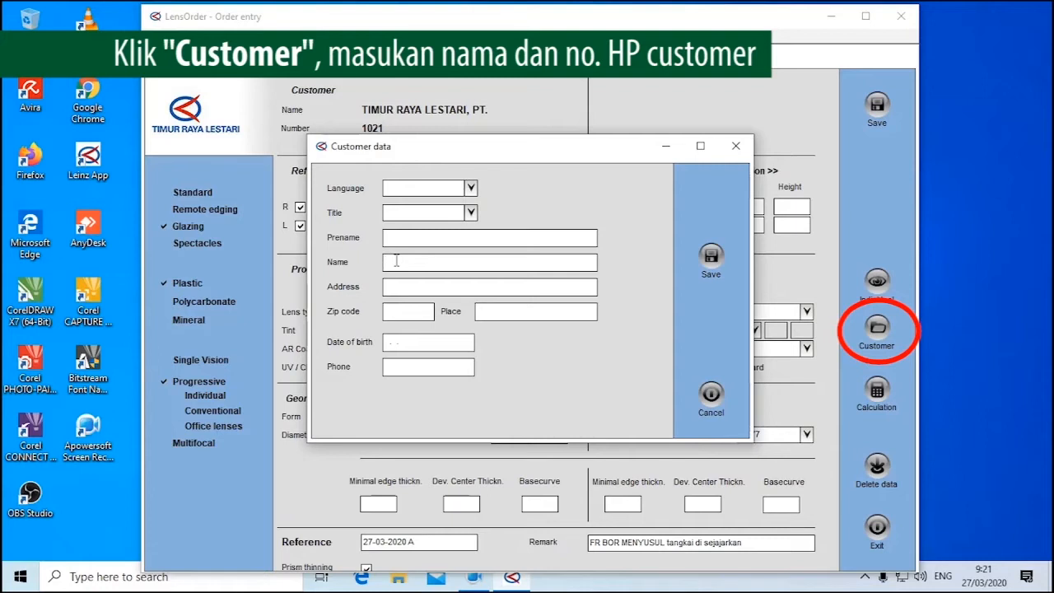
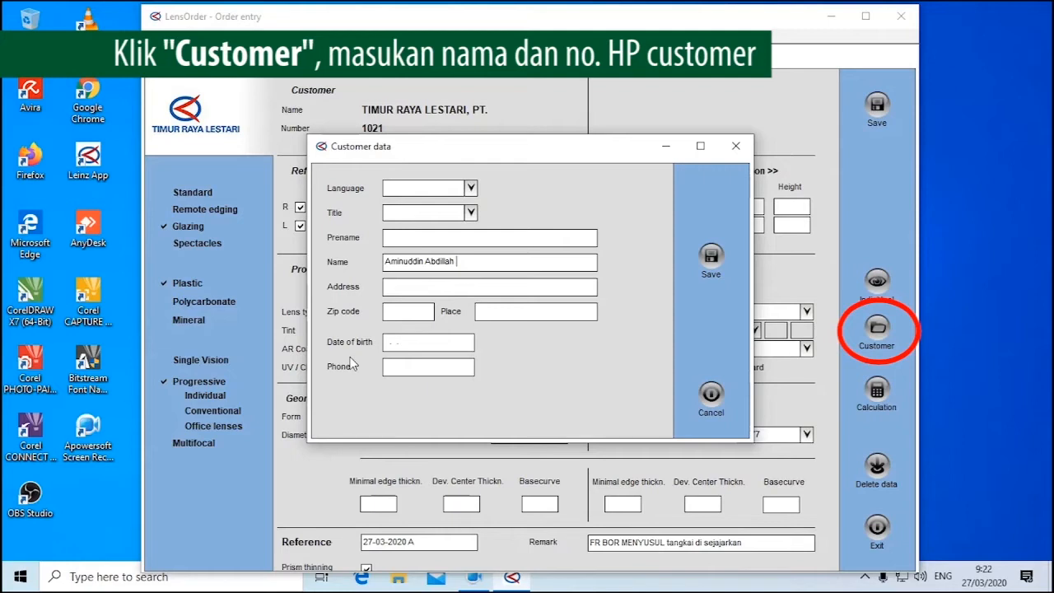
left_click(448, 370)
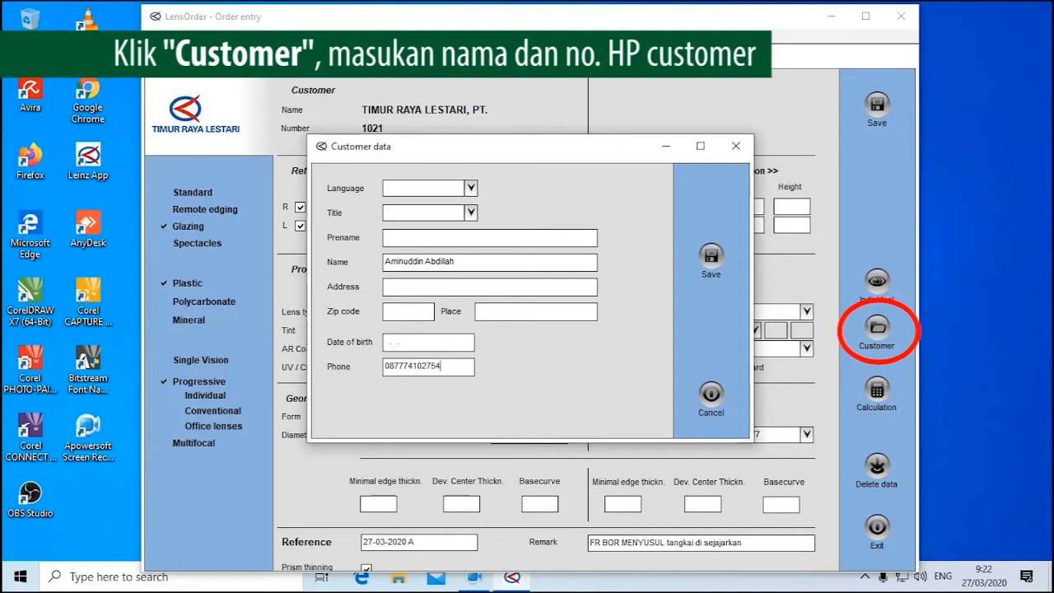
triple_click(465, 261)
left_click(470, 261)
left_click_drag(470, 261, 381, 258)
left_click(407, 362)
left_click(711, 258)
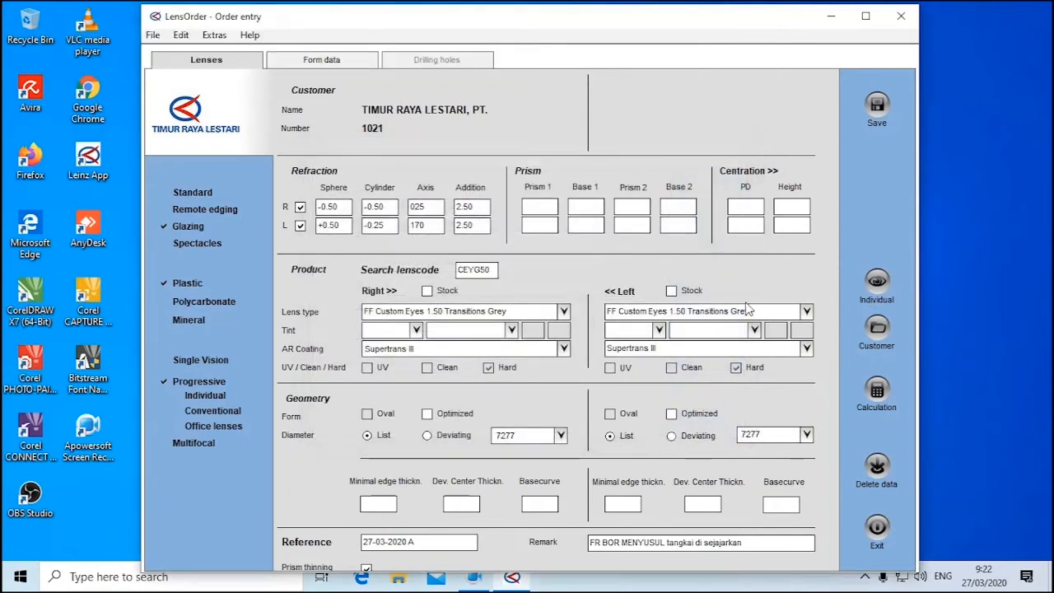
Load stored shape 006 into the order's form data
left_click(354, 63)
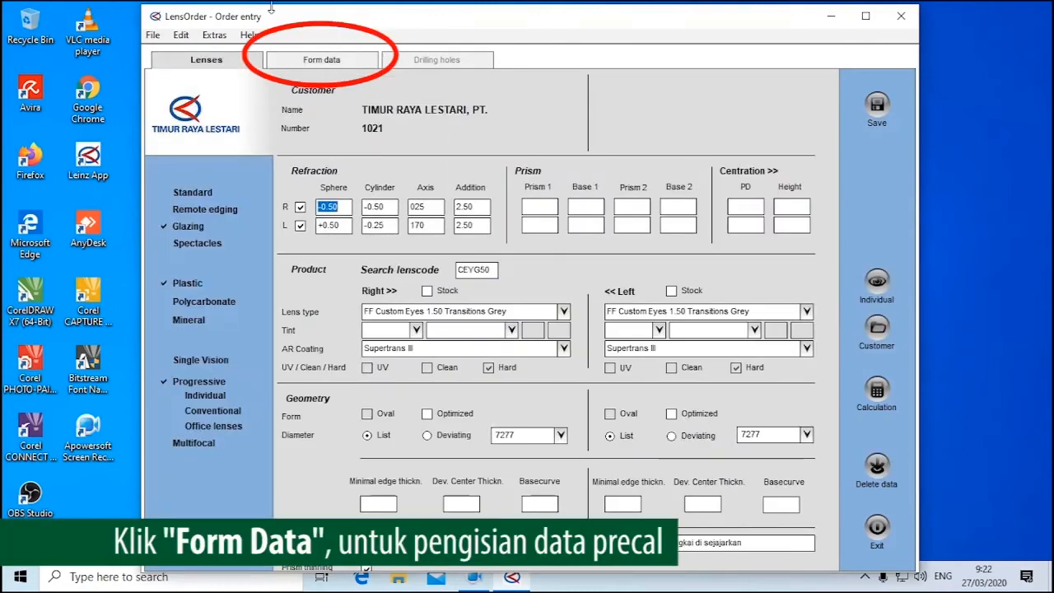
left_click(330, 61)
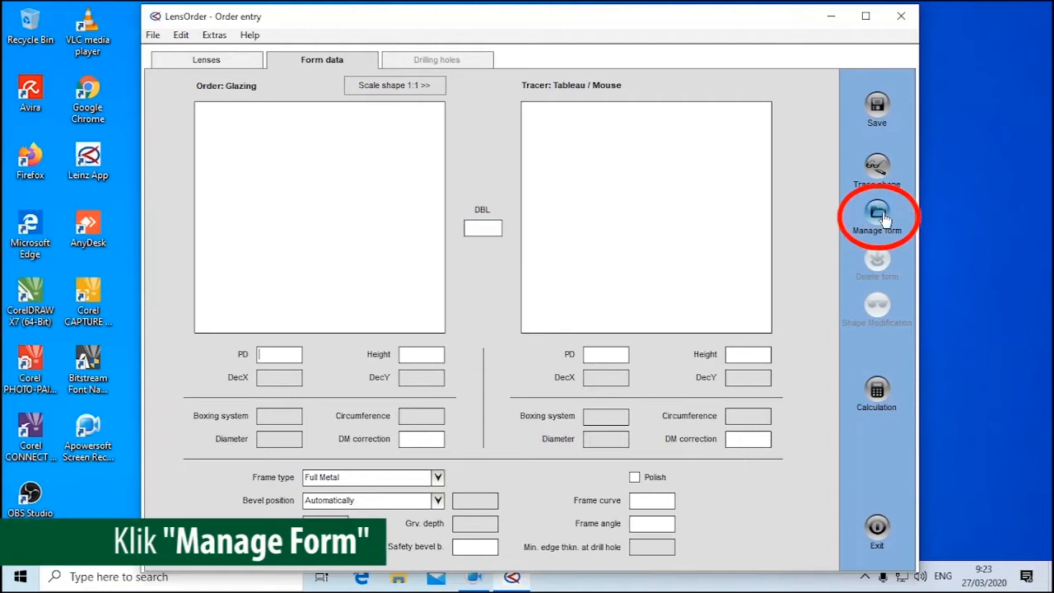
left_click(882, 216)
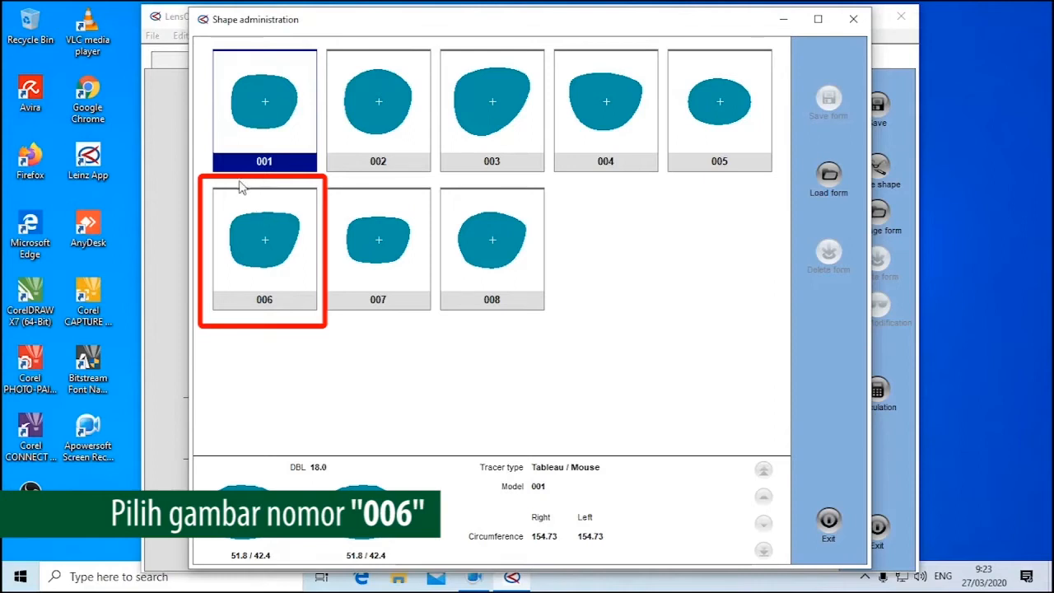
left_click(264, 251)
double_click(264, 250)
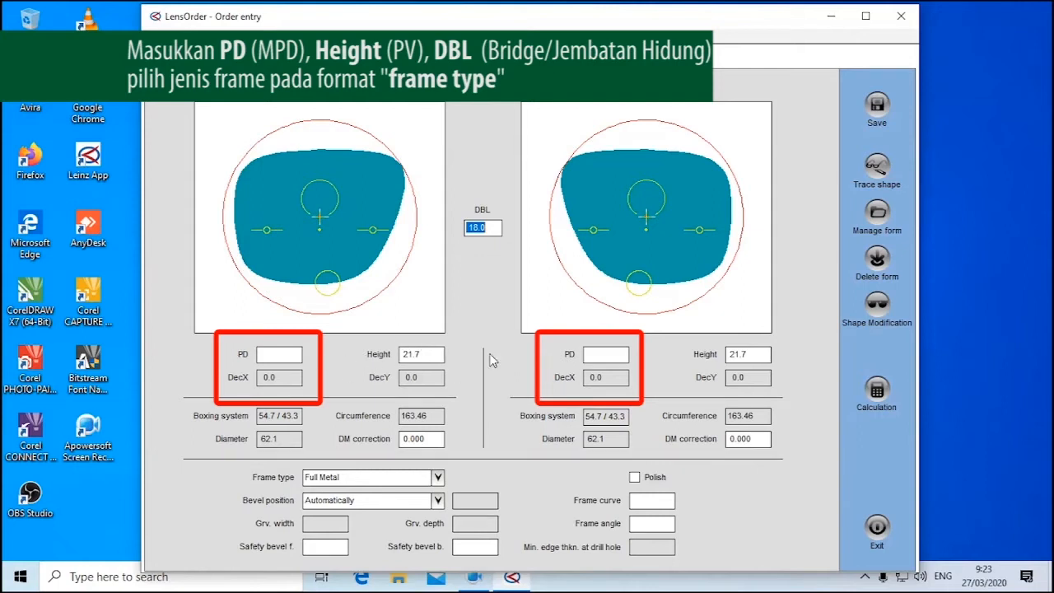
Set the right lens's PD to 32 and height to 22.5 in the form data
key("Tab")
left_click(282, 352)
type("32")
key("Tab")
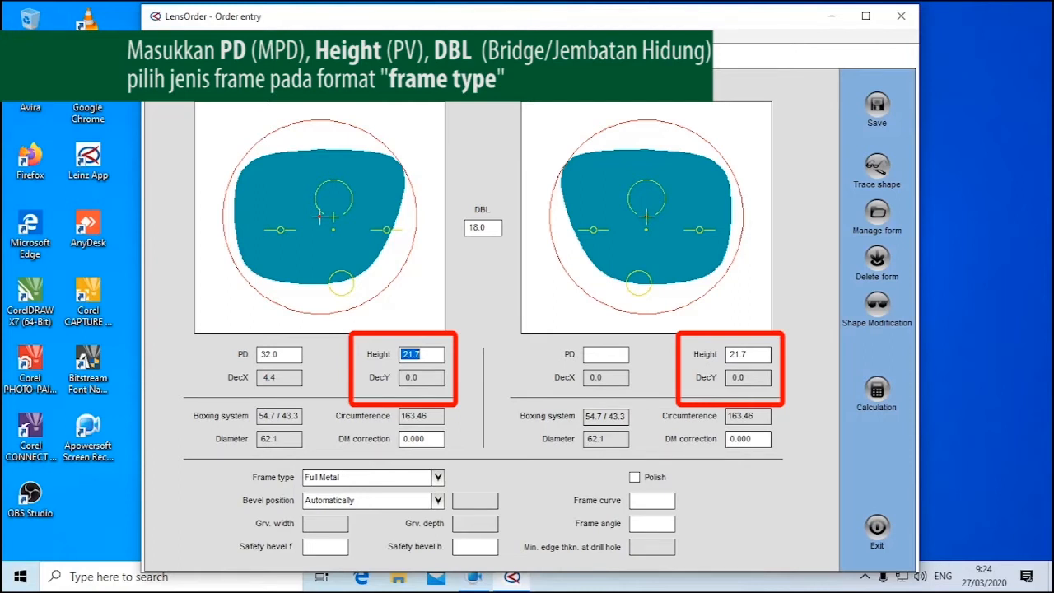
type("22.5")
key("Tab")
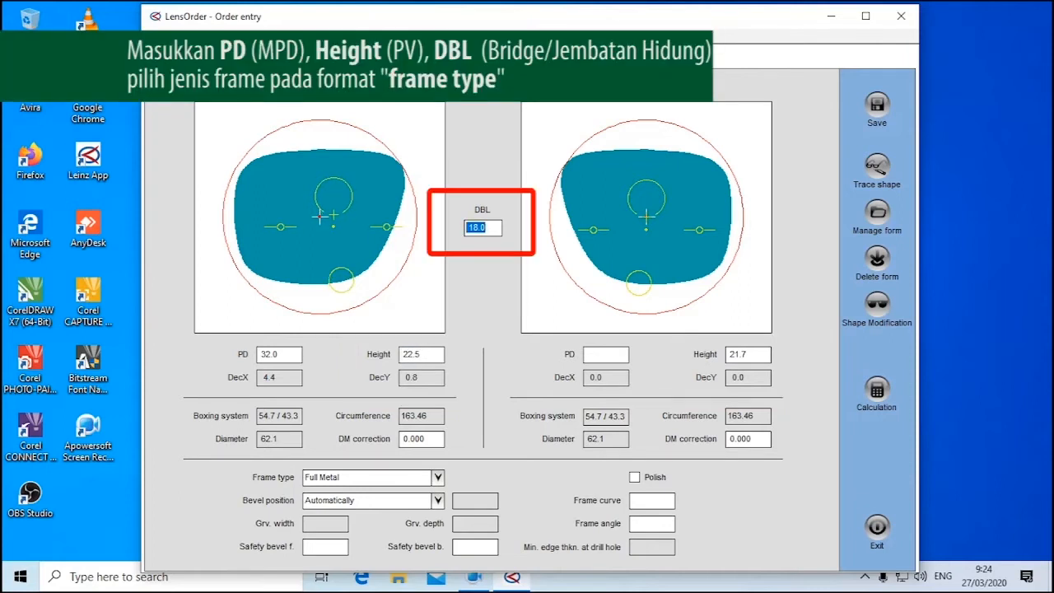
Set the left lens's PD to 32 and height to 22.5, keeping the DBL at 18.0
key("Tab")
type("32")
key("Tab")
type("22.5")
key("Tab")
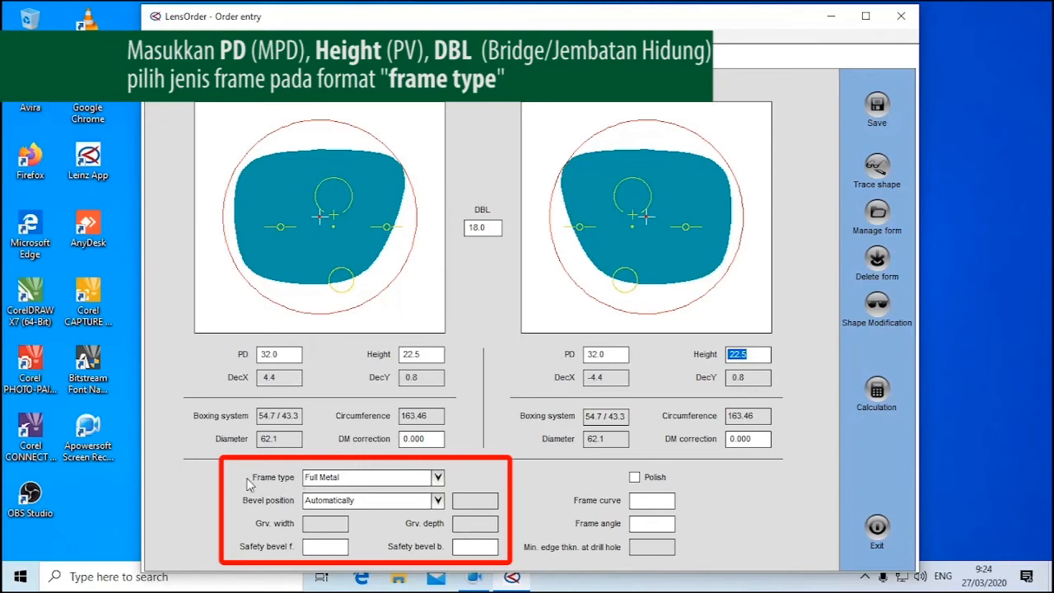
Set the frame type to Rimless bore
left_click(318, 480)
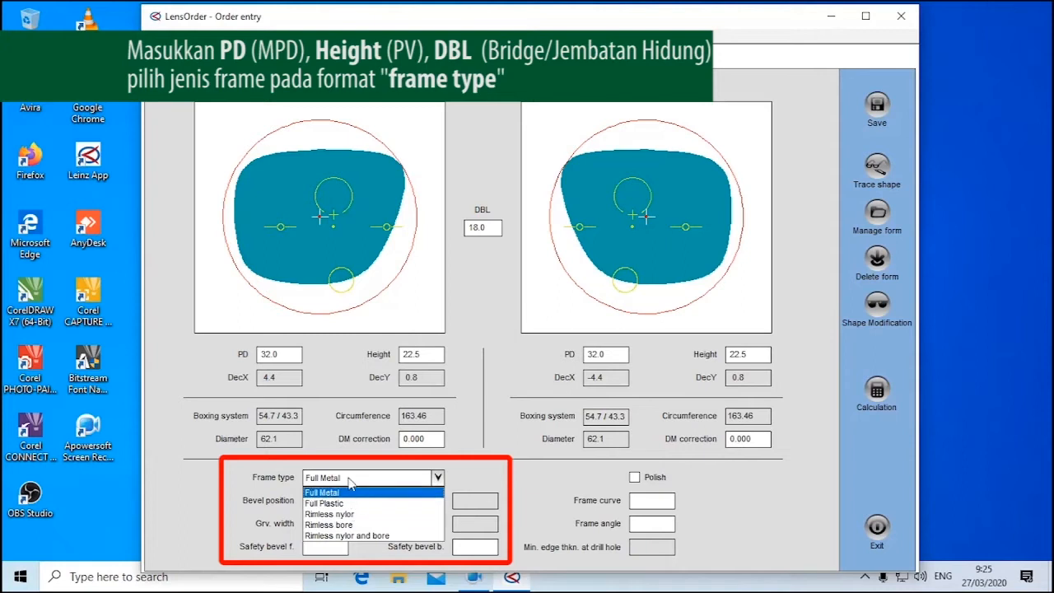
left_click(343, 492)
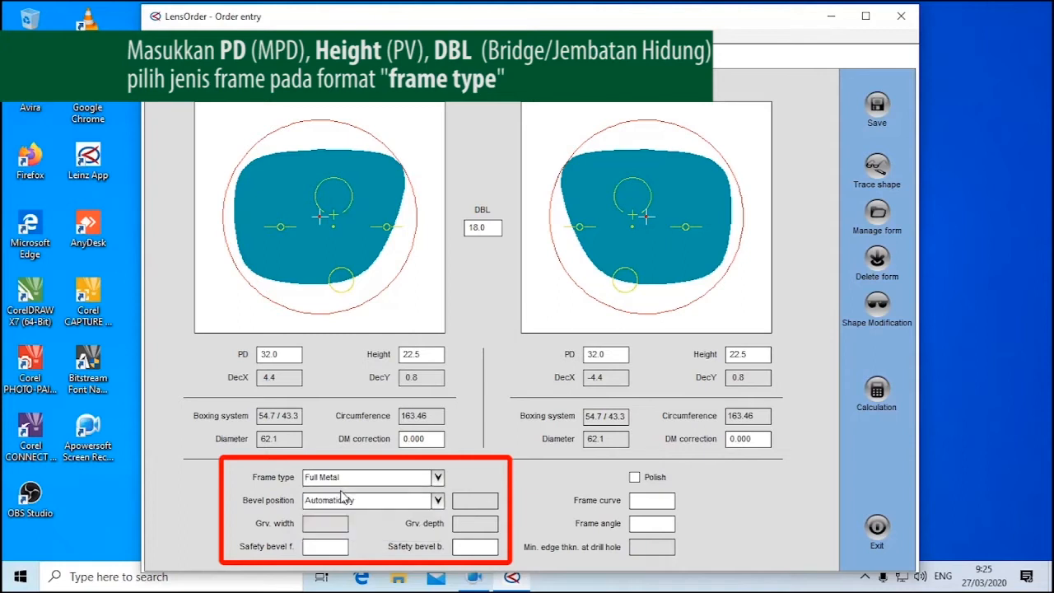
left_click(353, 479)
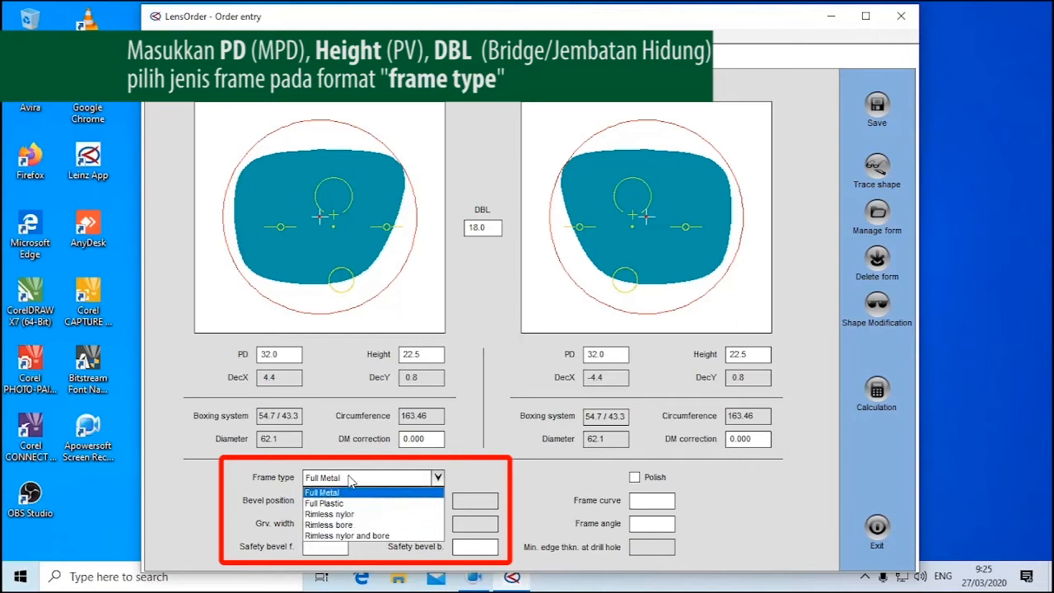
left_click(349, 525)
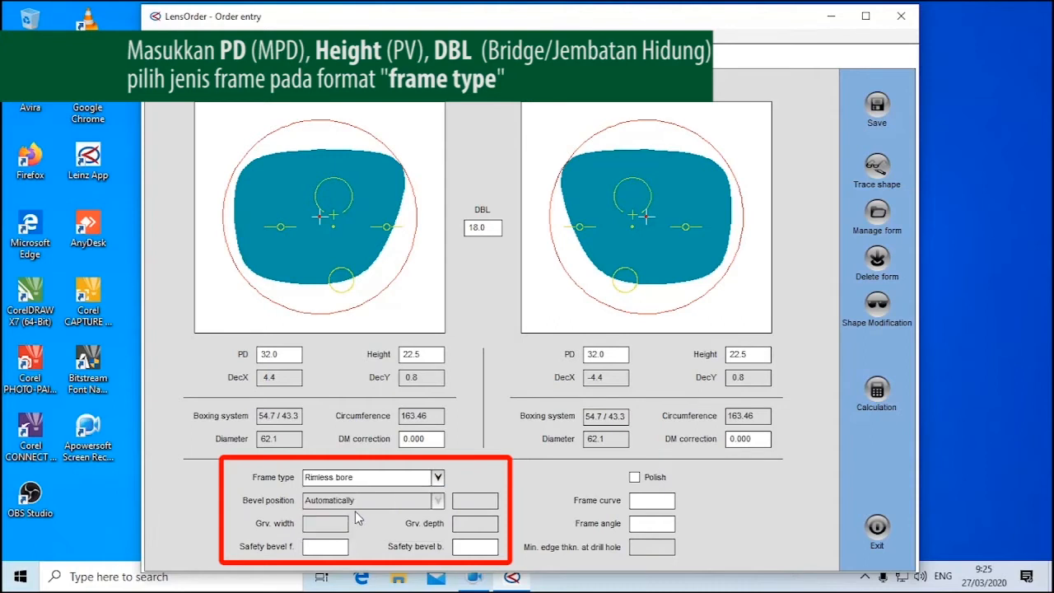
Recheck the order remark on the lens data and the PD, height and DBL in the form data
left_click(243, 64)
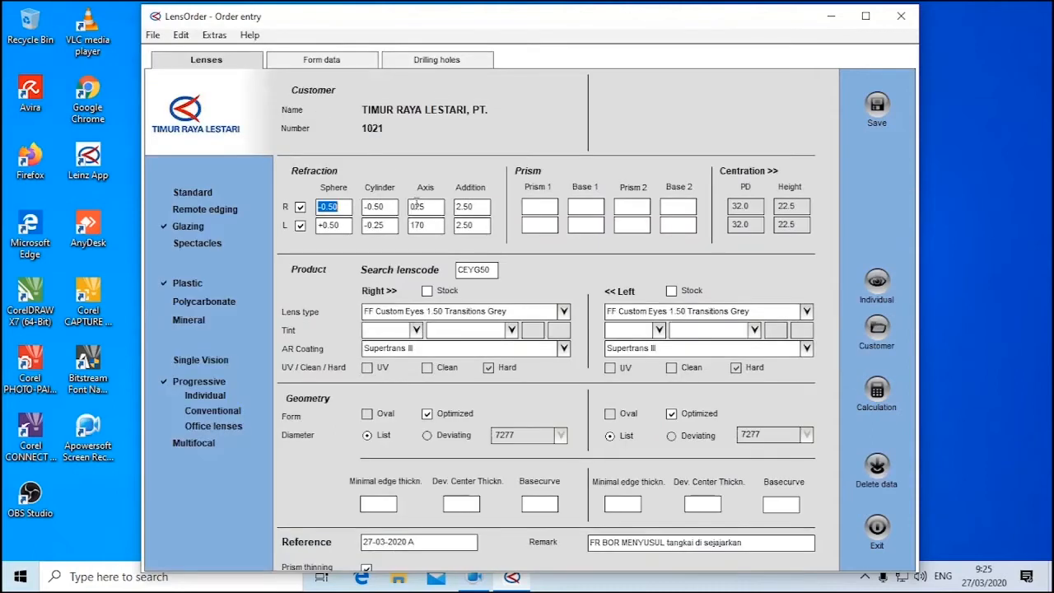
left_click_drag(589, 543, 568, 546)
double_click(610, 543)
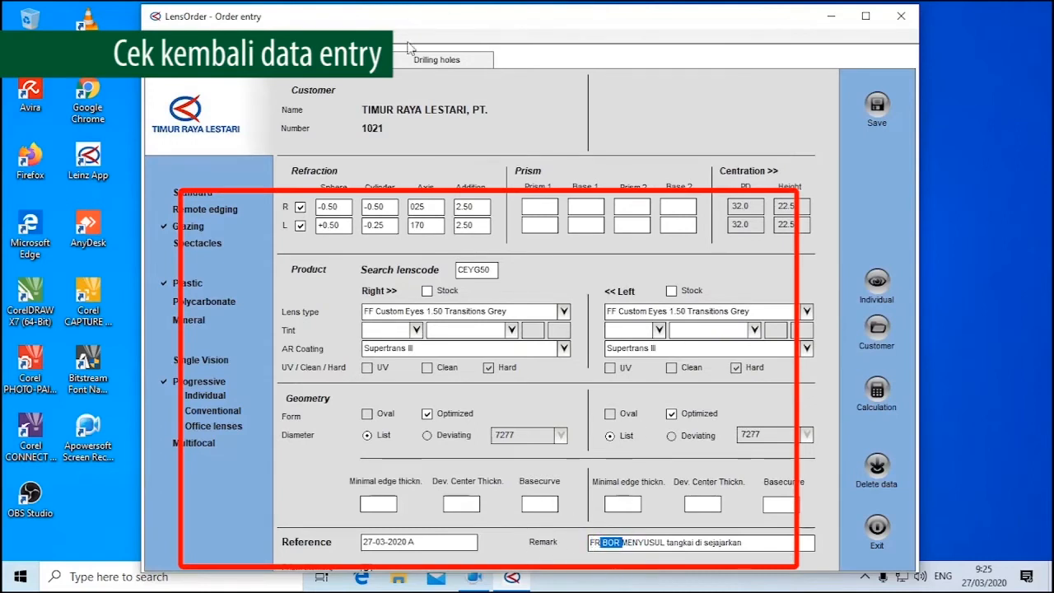
left_click(326, 62)
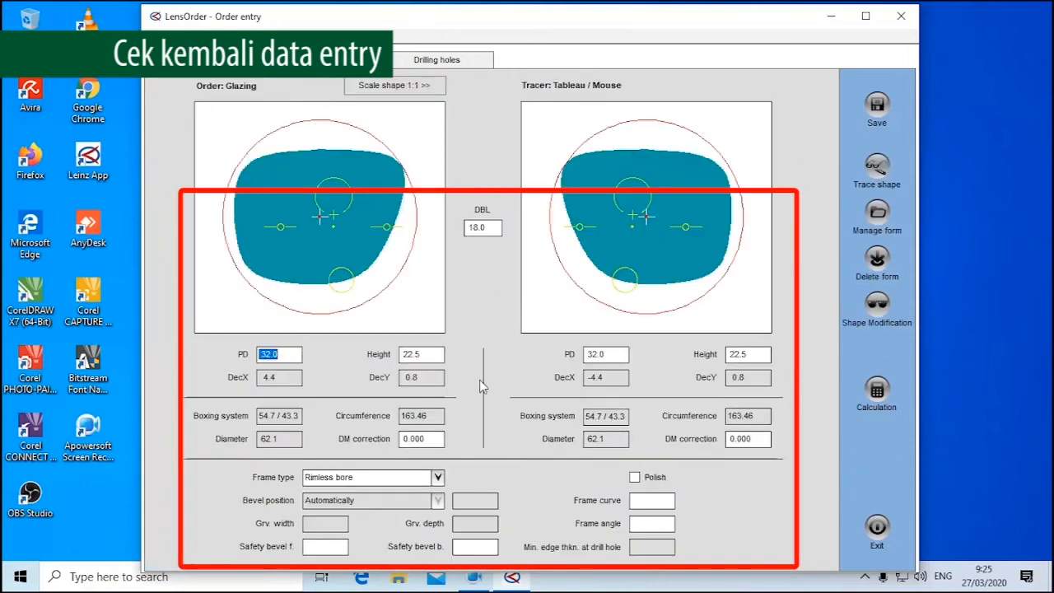
left_click(288, 359)
left_click(421, 359)
left_click(486, 227)
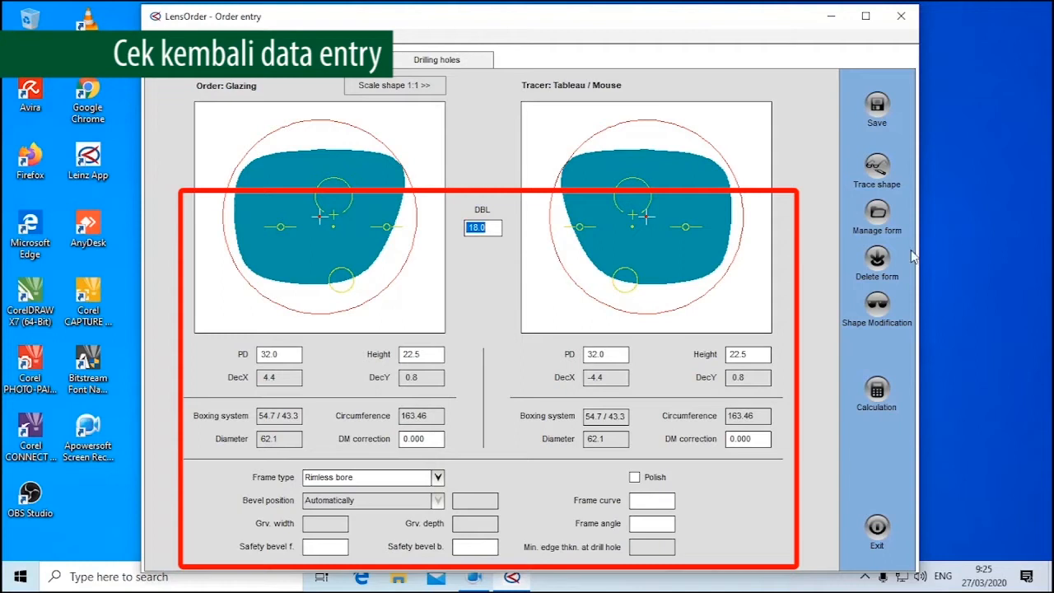
Modify the lens shape's boxing system to a width of 58 and a height of 35, and apply it
left_click(878, 308)
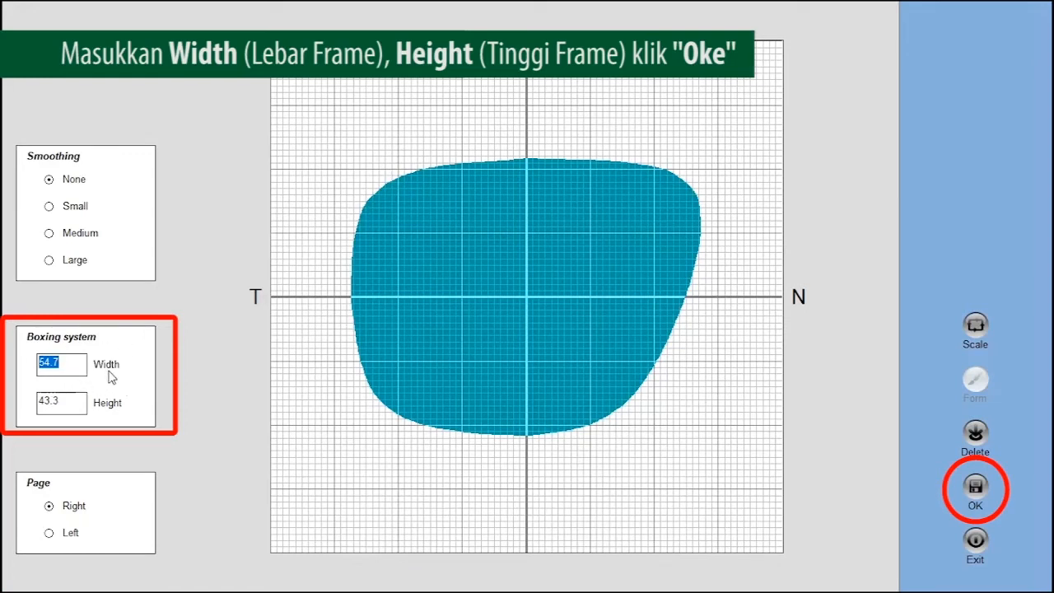
left_click(84, 366)
left_click(64, 407)
left_click(76, 367)
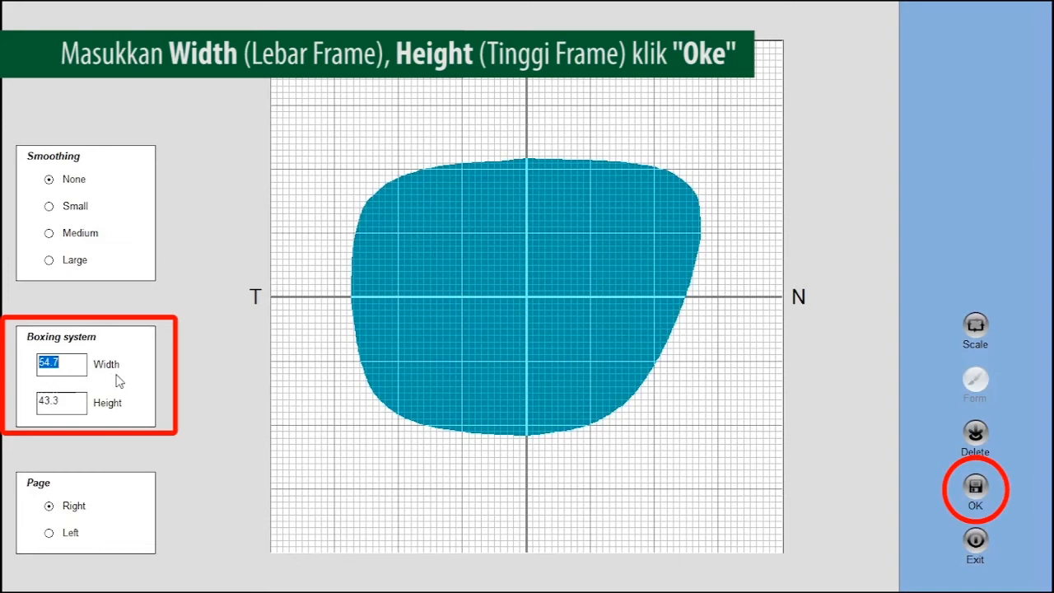
type("58")
key("Tab")
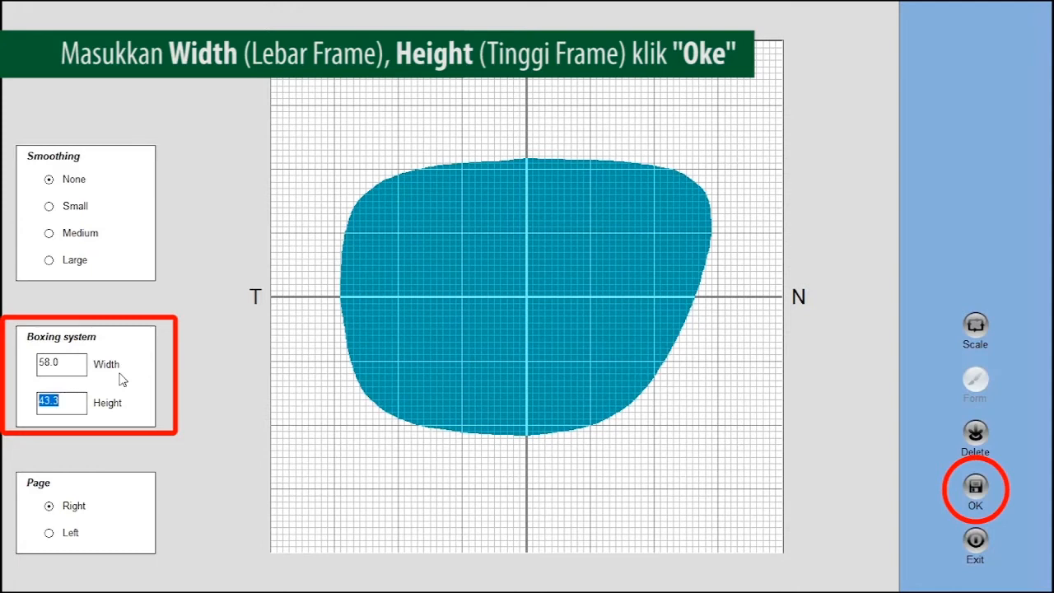
type("35")
key("Tab")
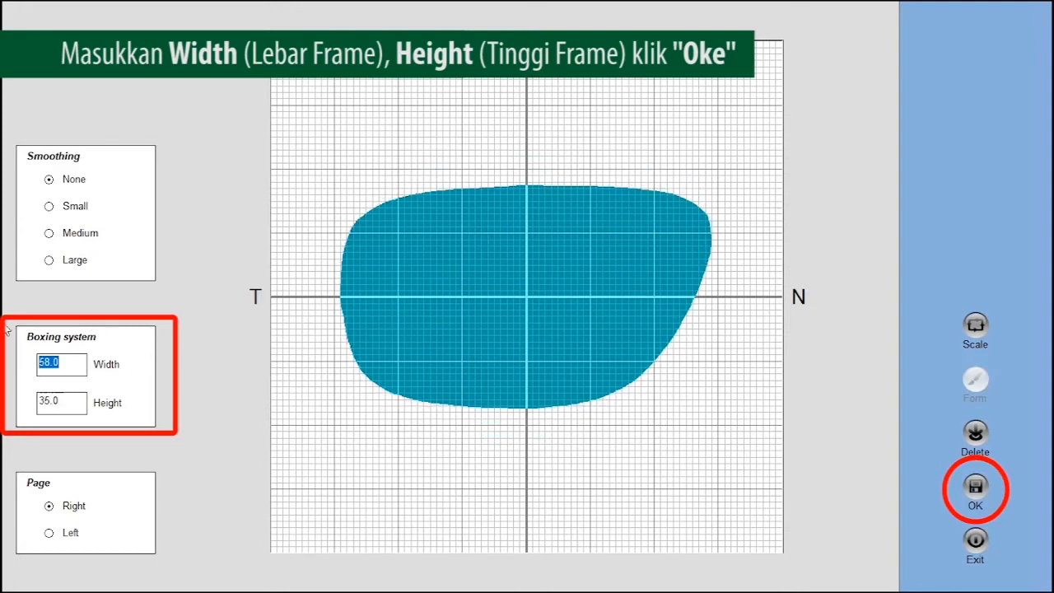
left_click(72, 368)
left_click(80, 403)
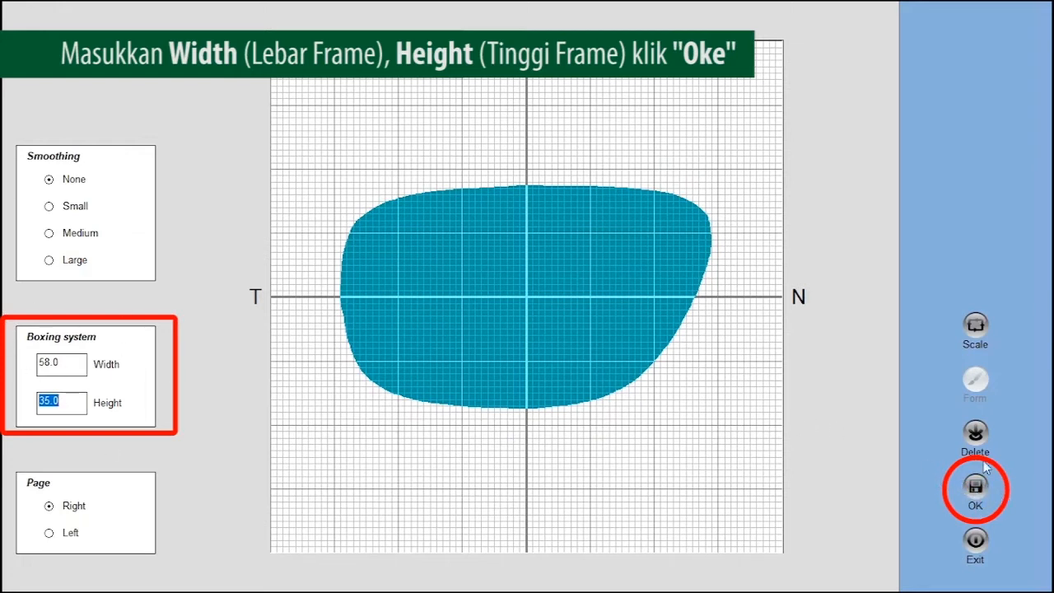
left_click(976, 485)
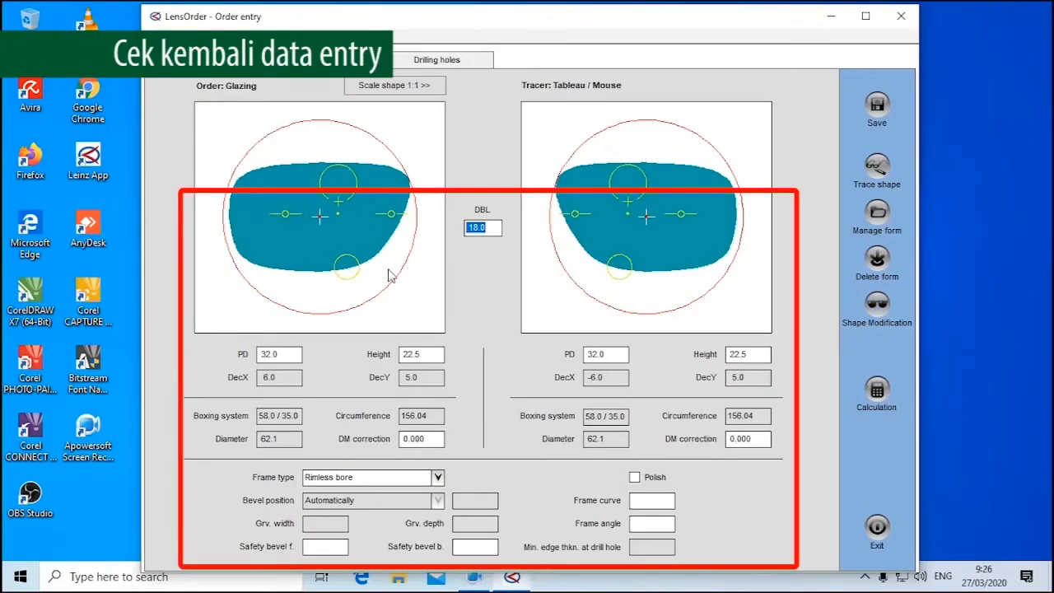
Check the PD and height entries of the resized shape in the form data
left_click(286, 355)
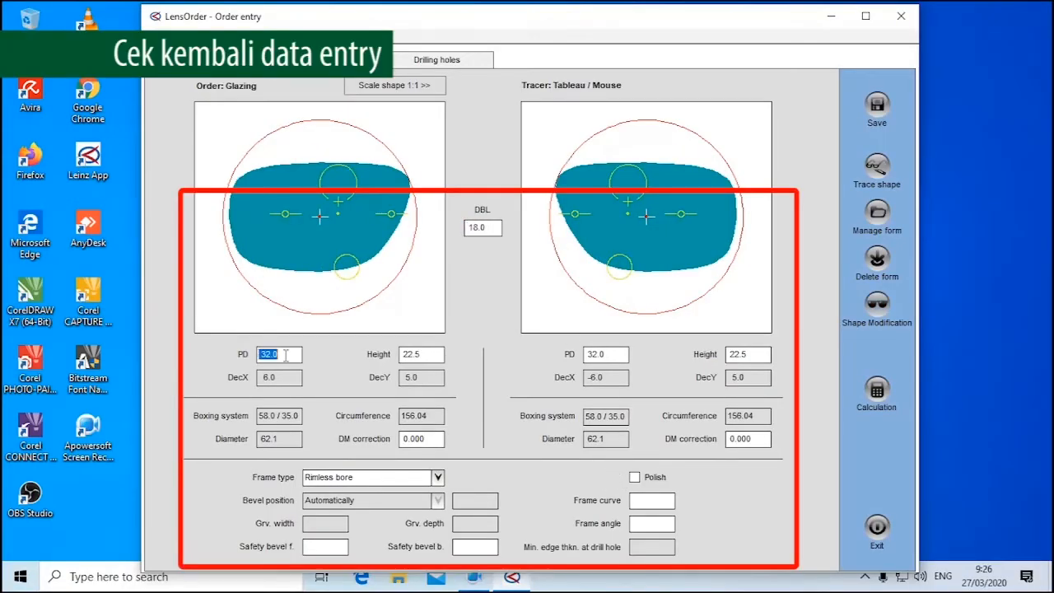
left_click(427, 355)
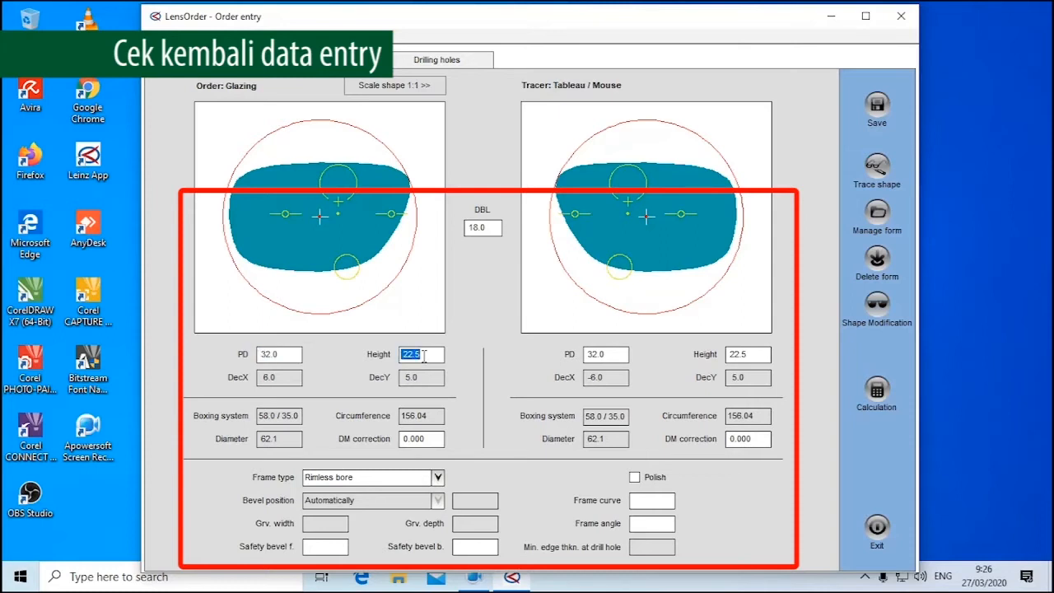
left_click(612, 355)
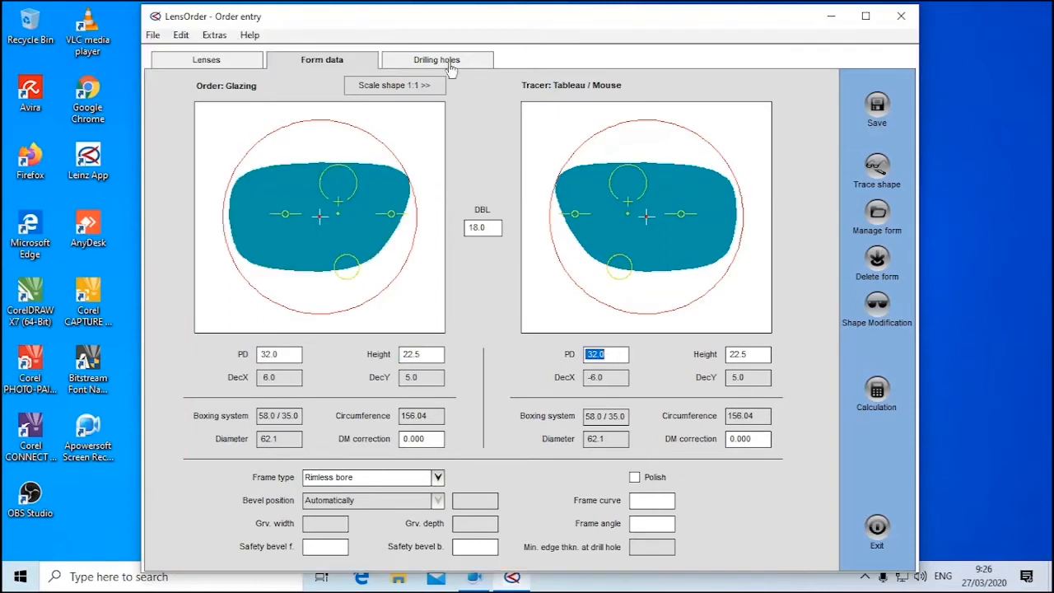
Review the order's lens entries together with its individual lens data and customer data
left_click(230, 62)
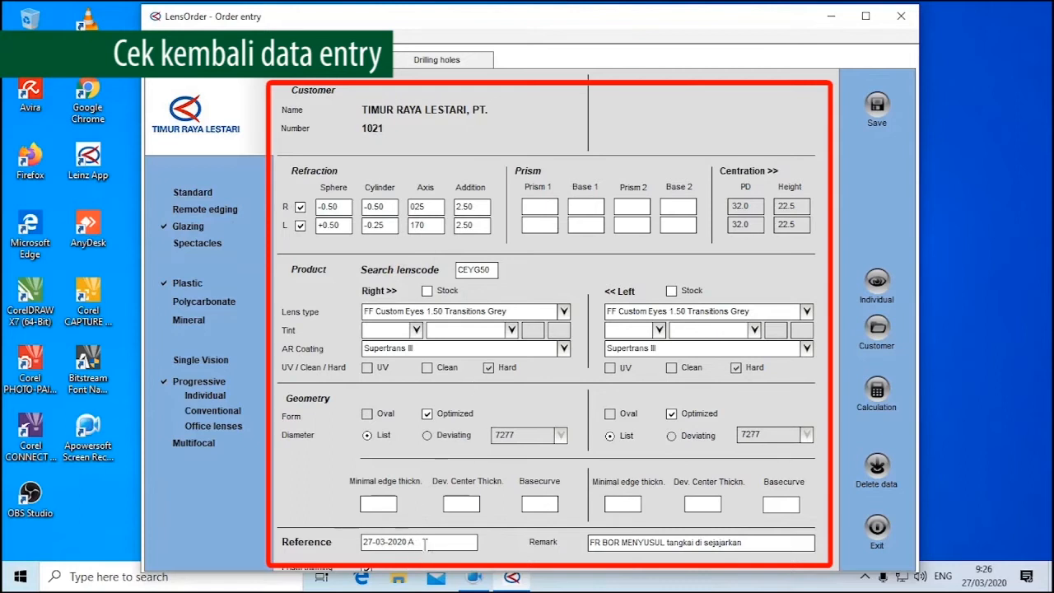
left_click(877, 282)
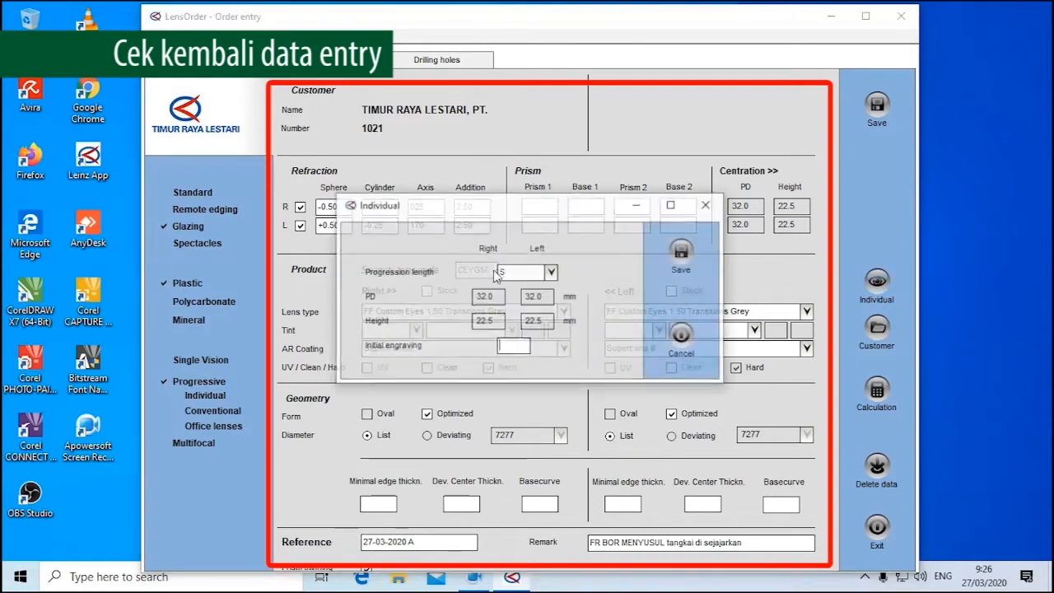
left_click(681, 252)
left_click(877, 329)
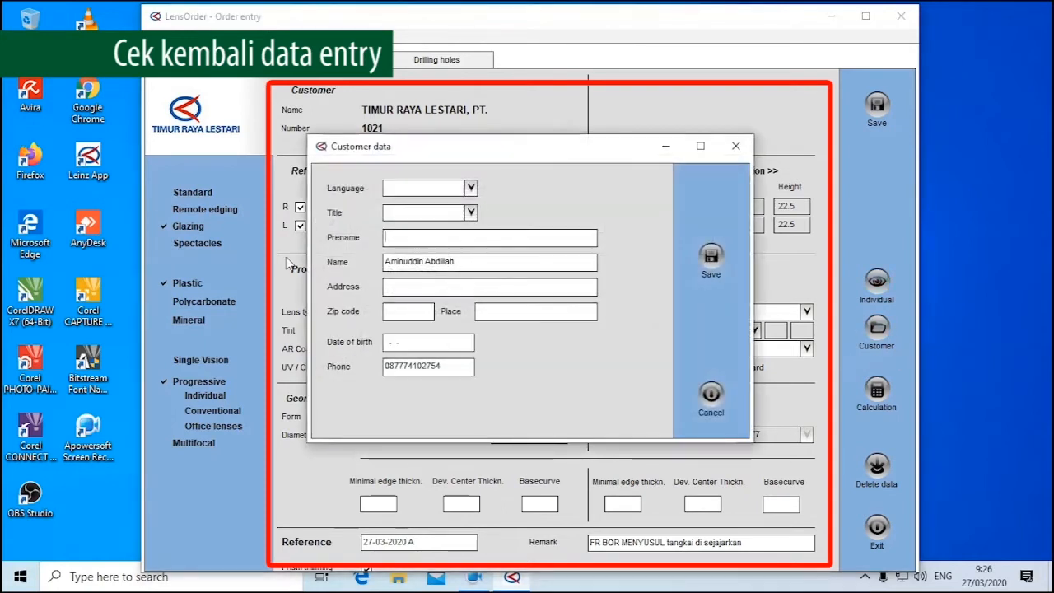
left_click_drag(437, 344, 498, 378)
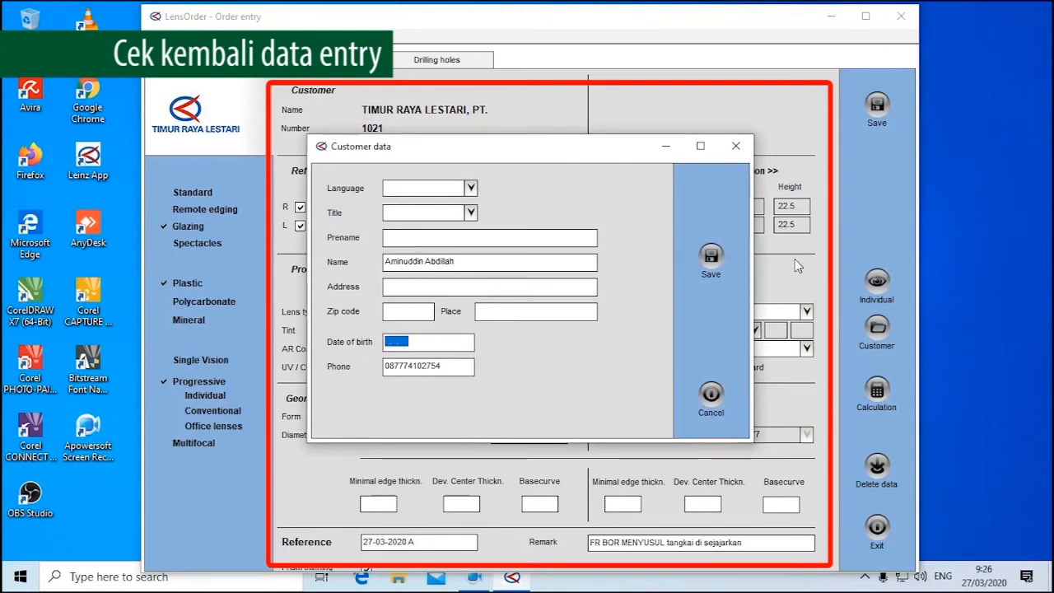
left_click(713, 258)
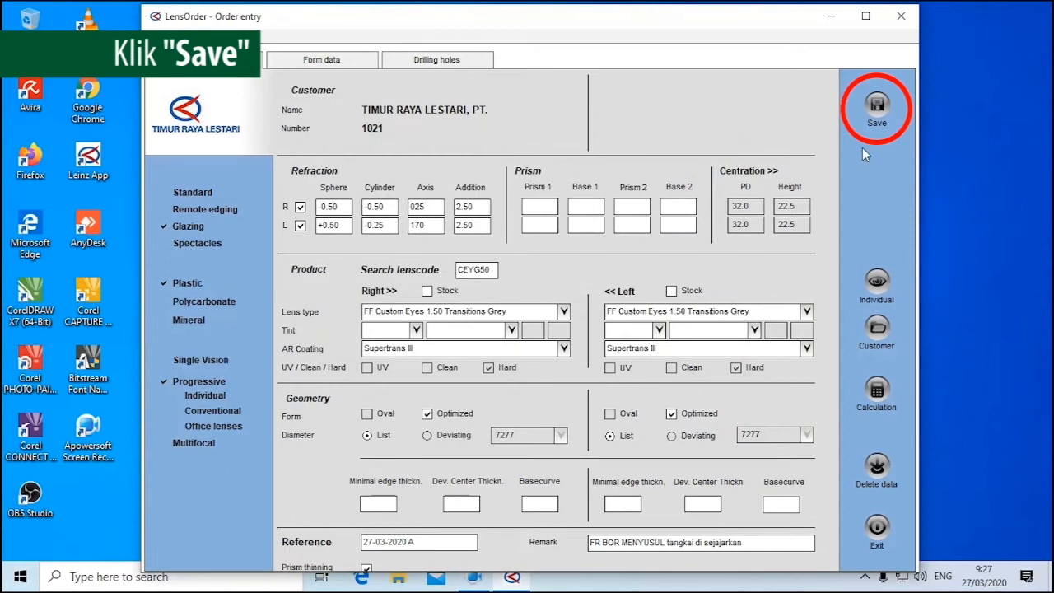
Save the order, confirm the save, and minimize the order entry window
left_click(877, 105)
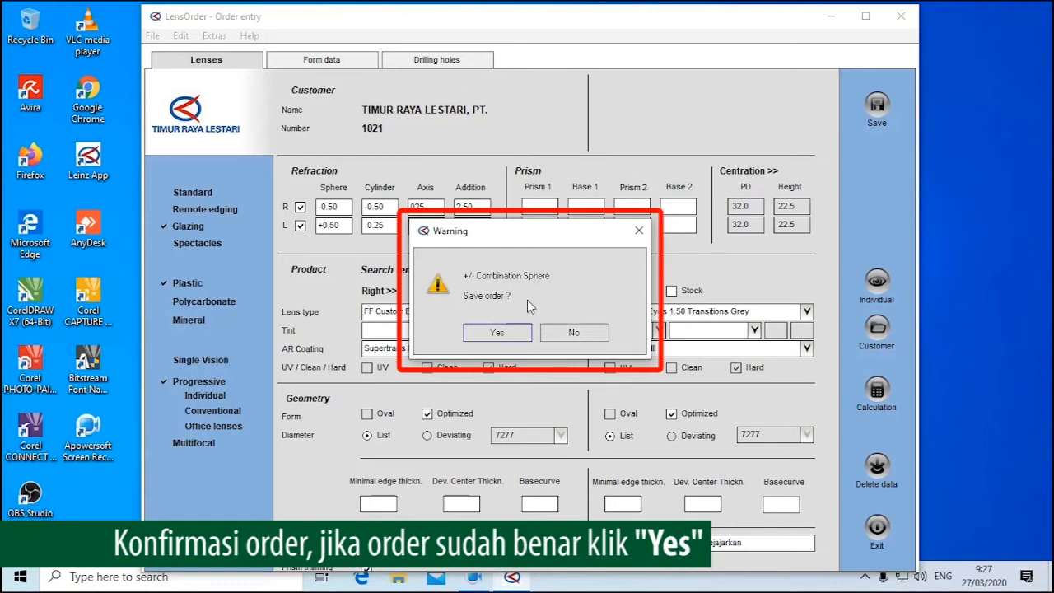
left_click(498, 333)
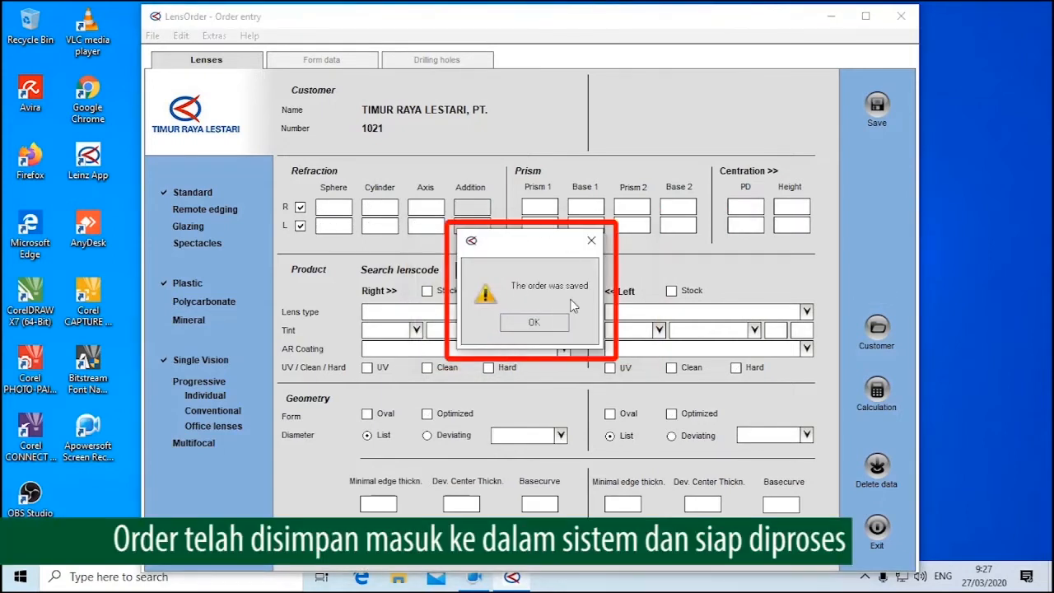
left_click(550, 329)
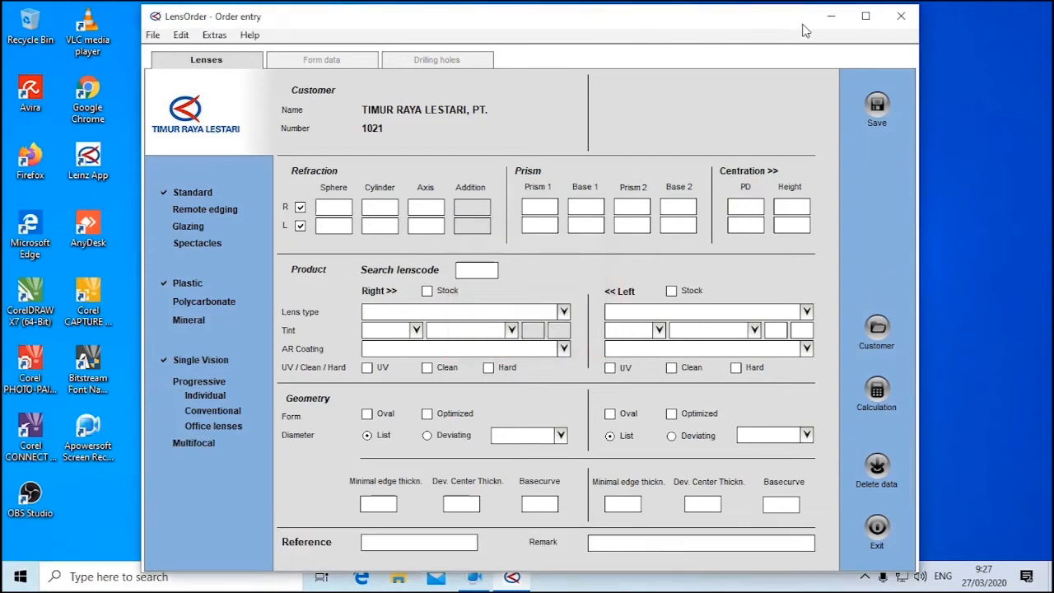
left_click(834, 18)
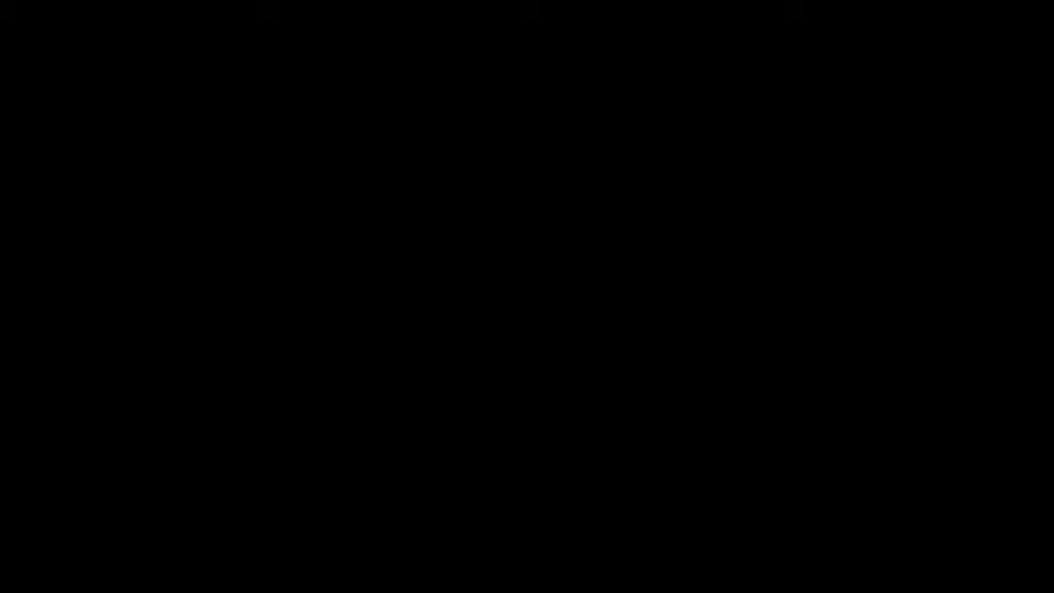